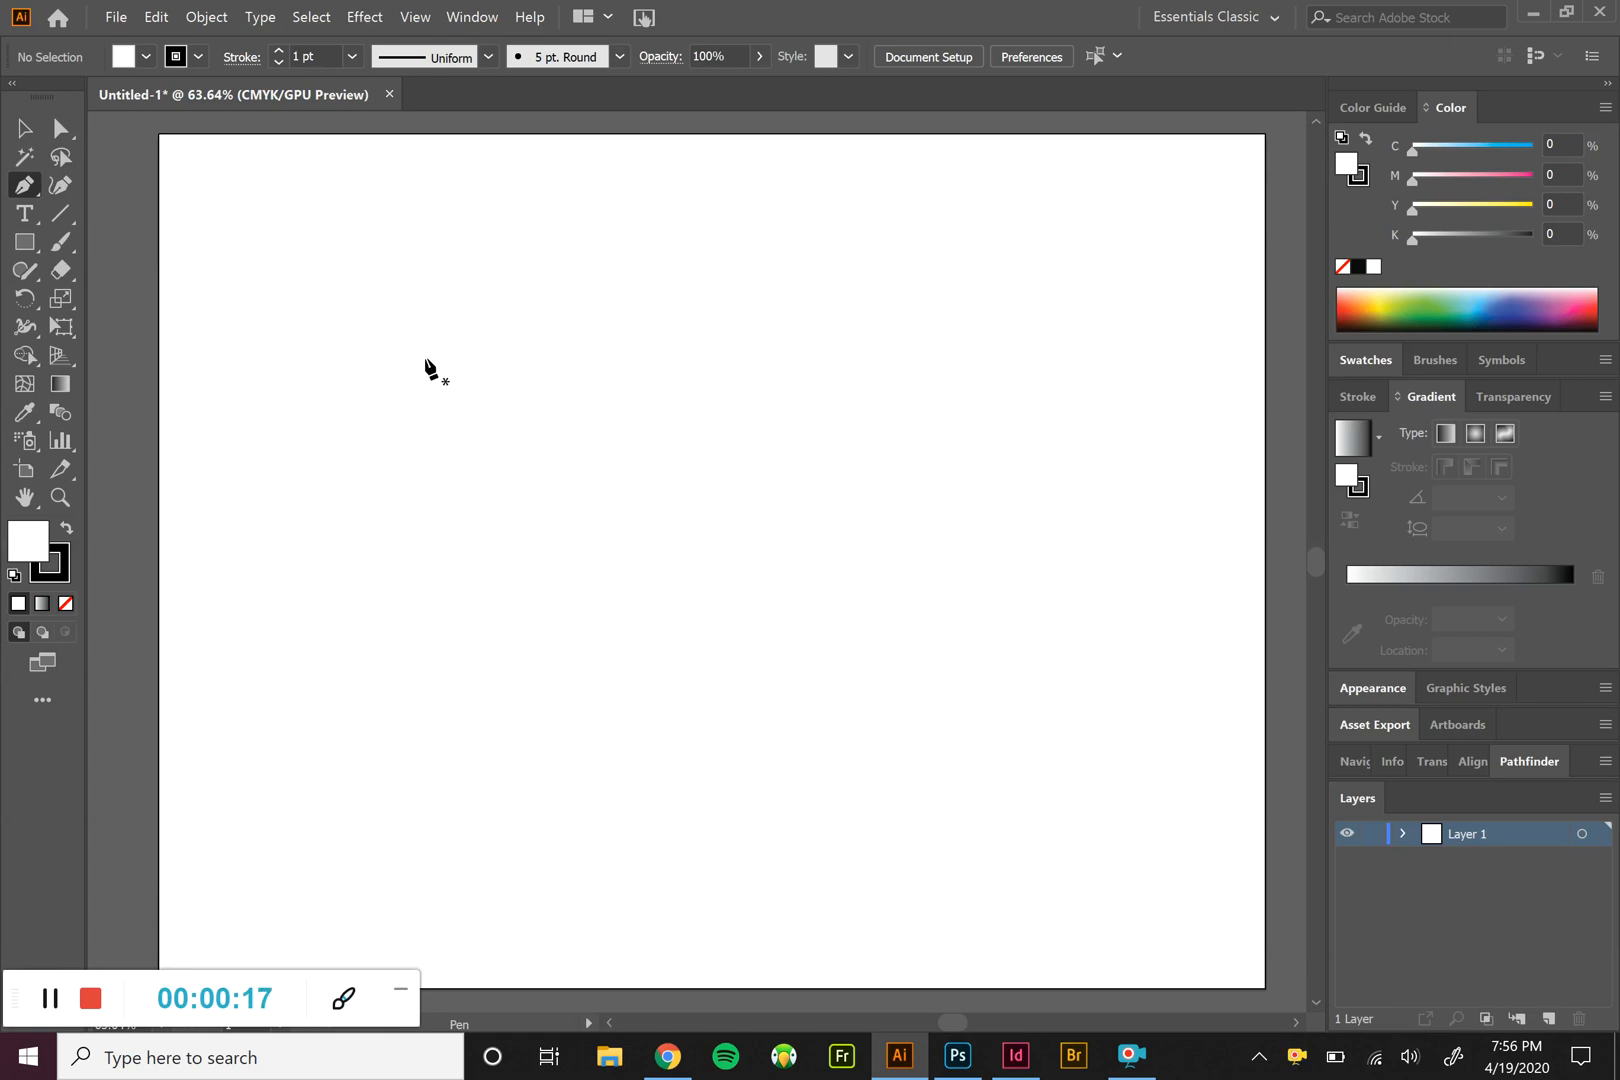
# - Draw a closed six-sided polygon of straight segments with the Pen tool in the upper-left part of the artboard
pyautogui.click(415, 374)
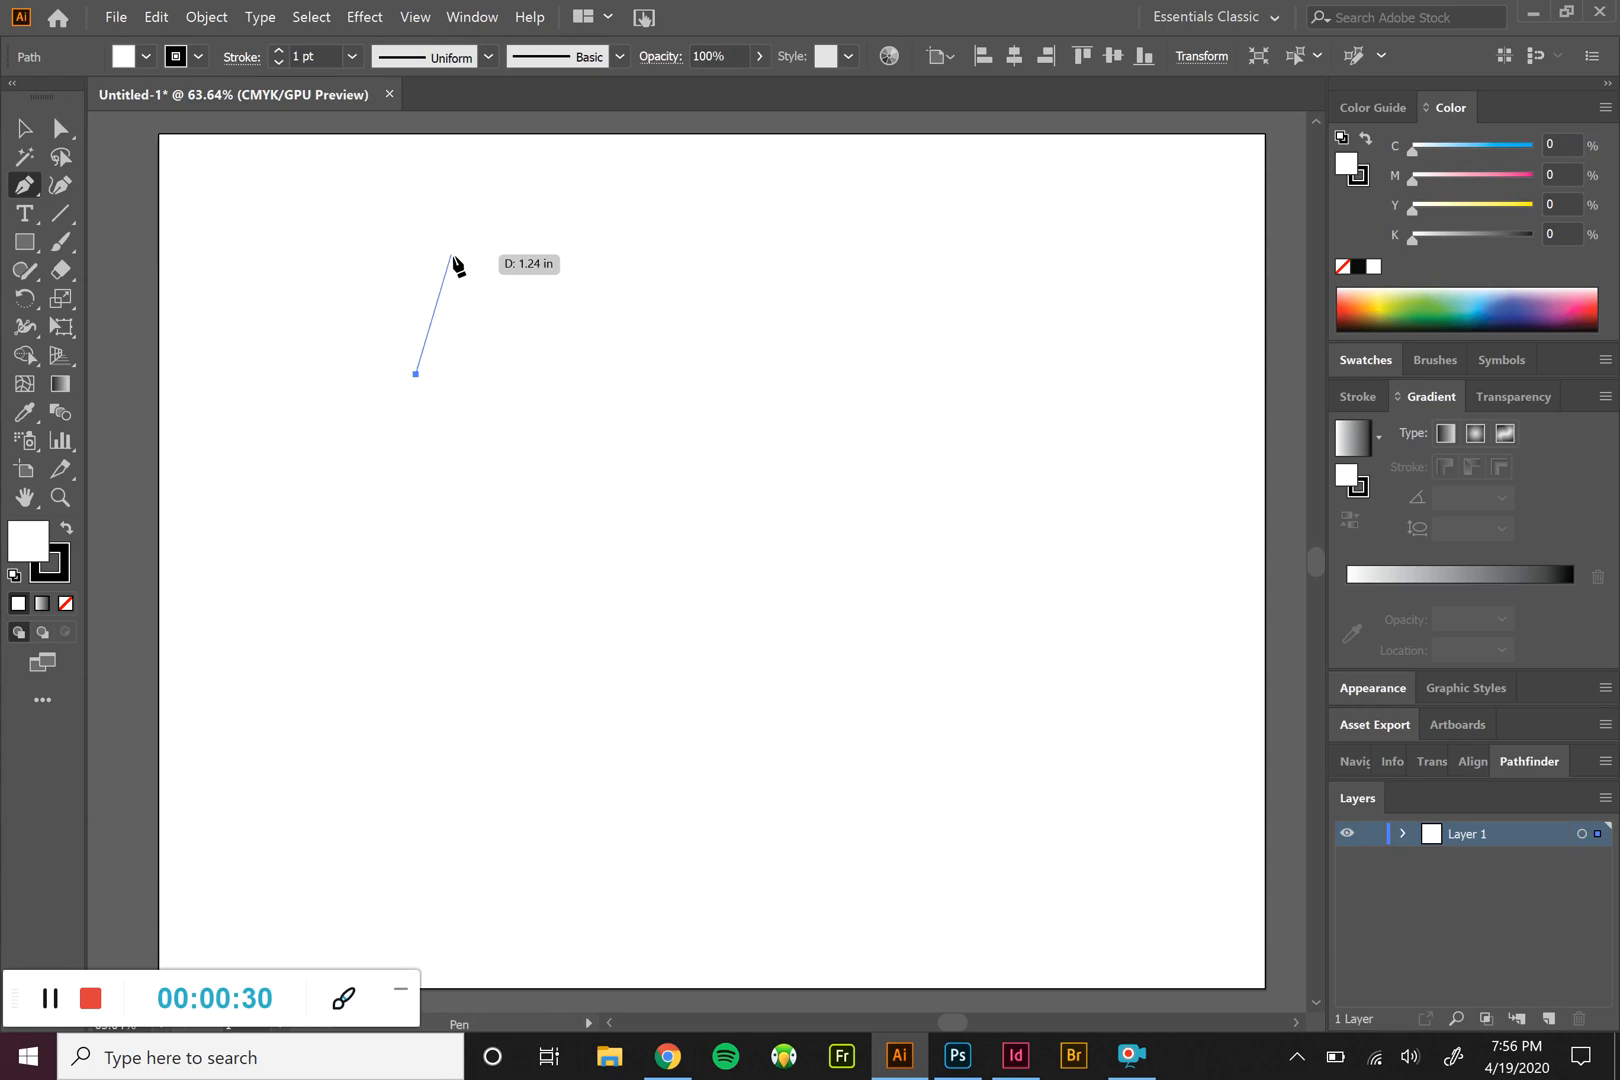
pyautogui.click(553, 233)
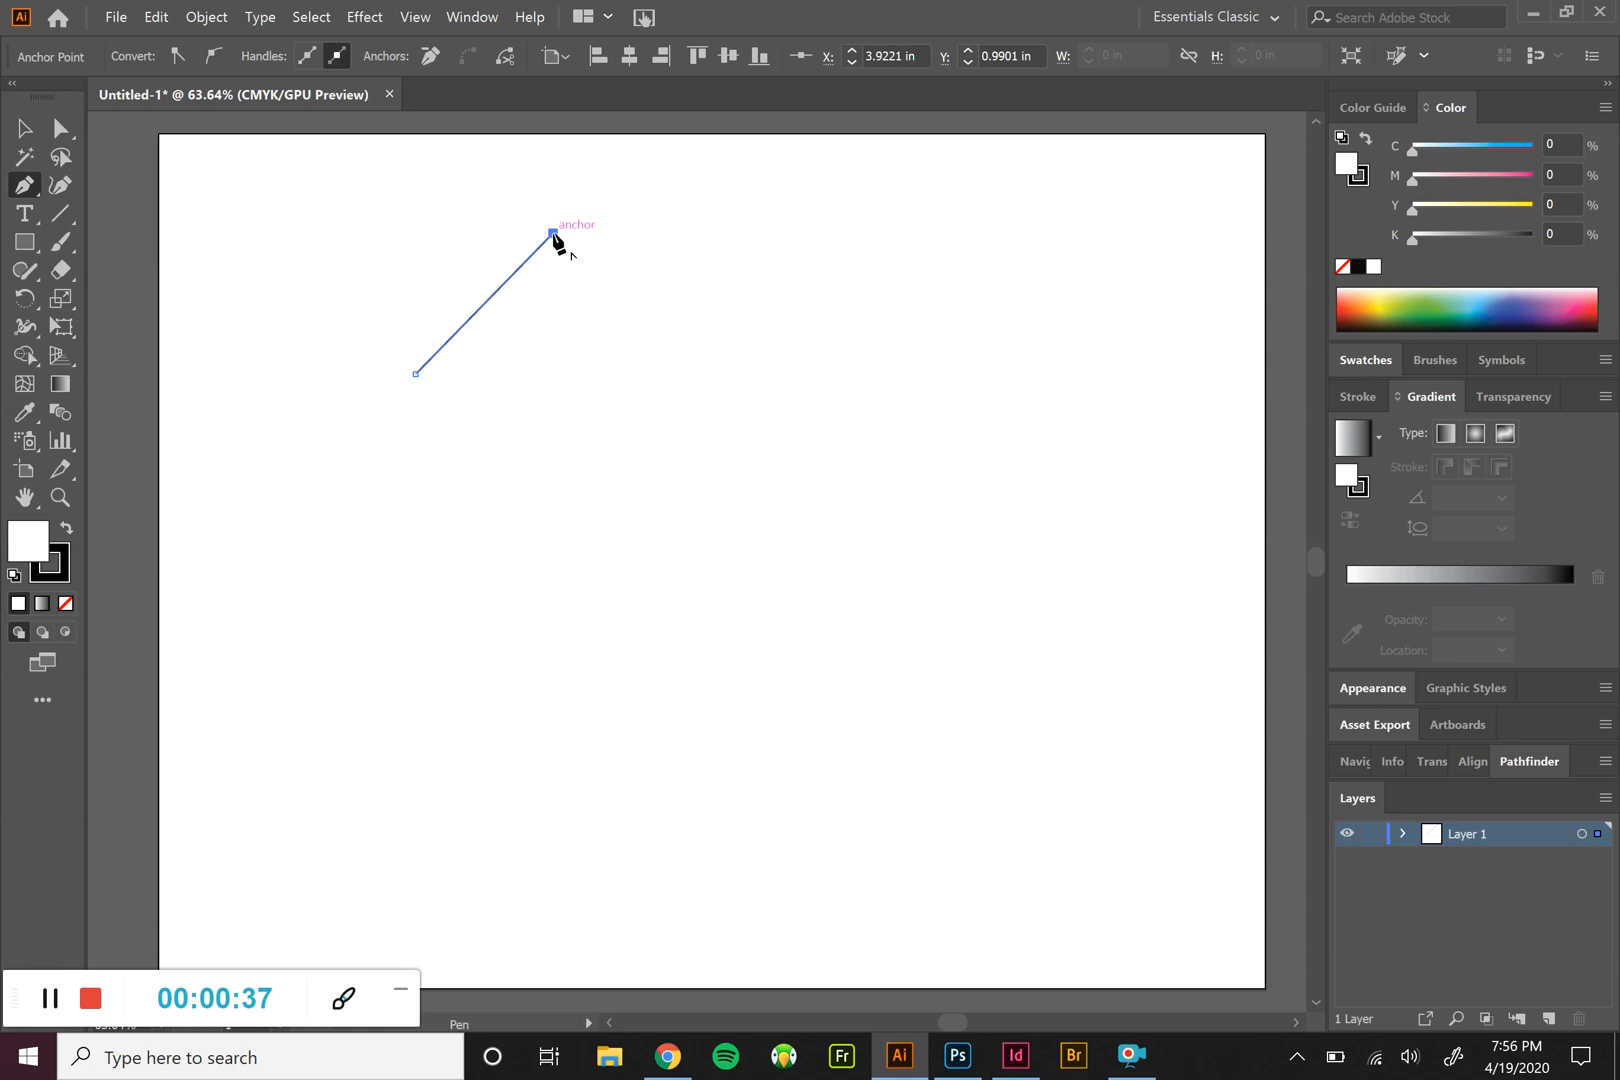
pyautogui.click(690, 233)
pyautogui.click(733, 345)
pyautogui.click(560, 495)
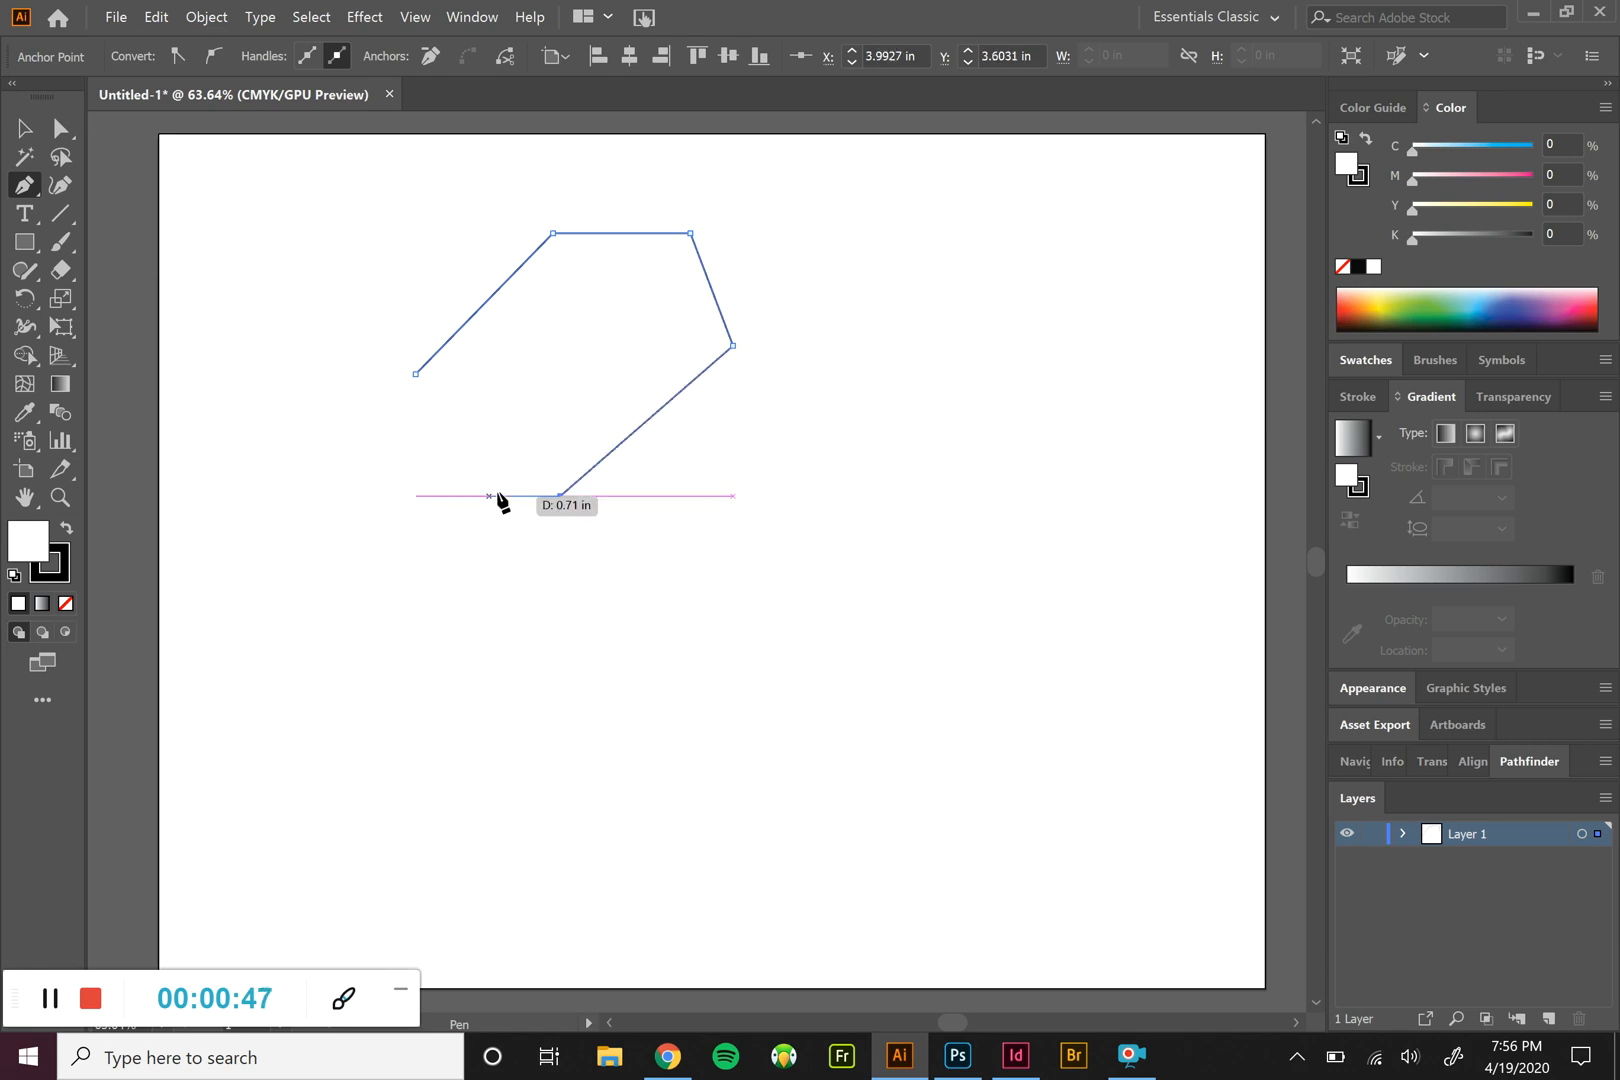
pyautogui.click(366, 480)
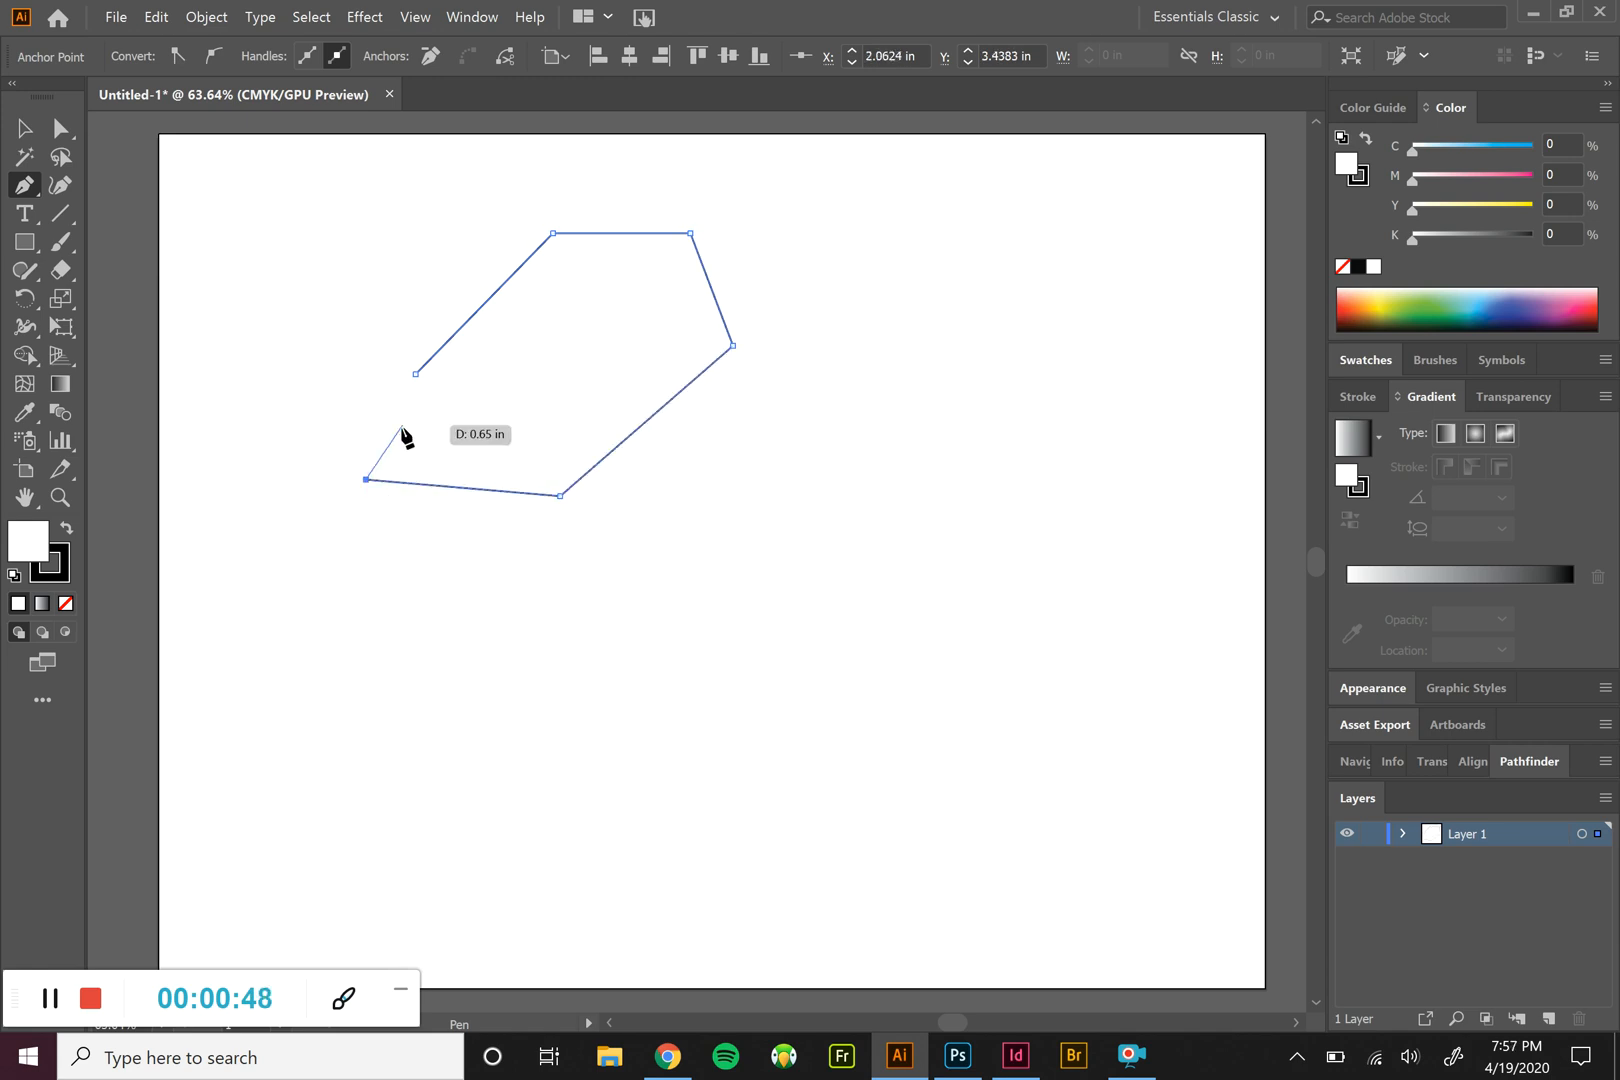
pyautogui.click(418, 377)
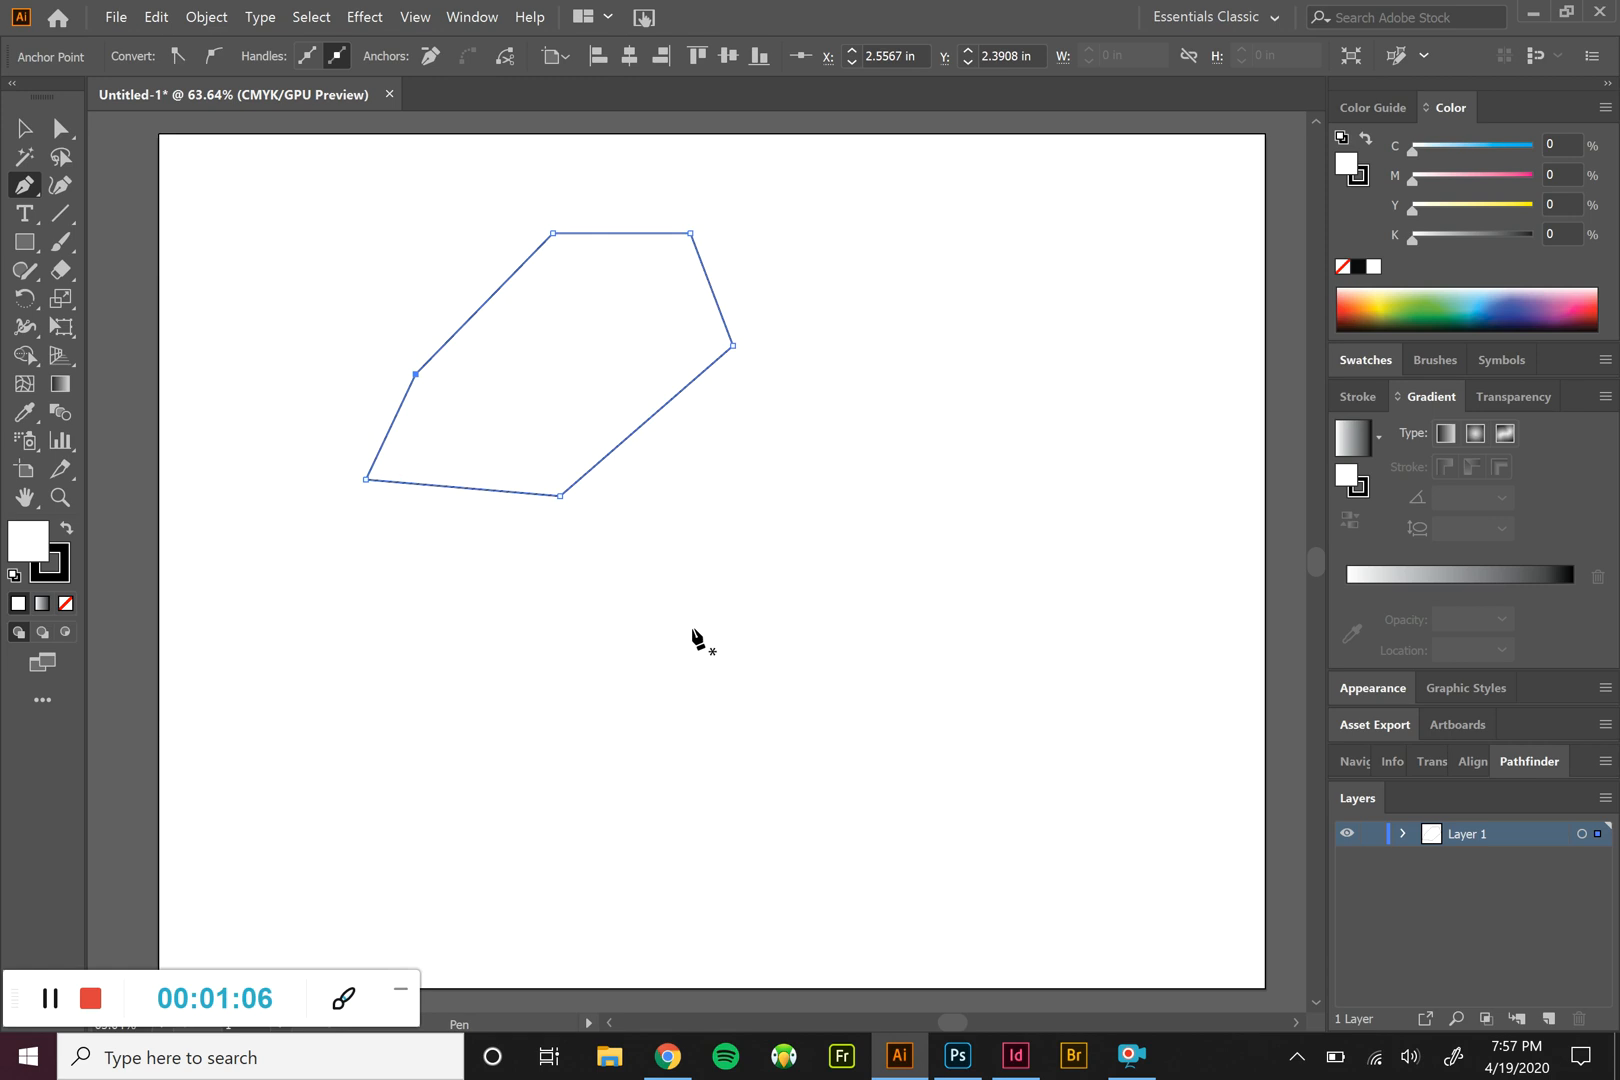
# - Draw a wavy path of smooth curved segments with the Pen tool, starting below the polygon and running toward the artboard's right edge
pyautogui.moveTo(691, 626); pyautogui.dragTo(728, 560)
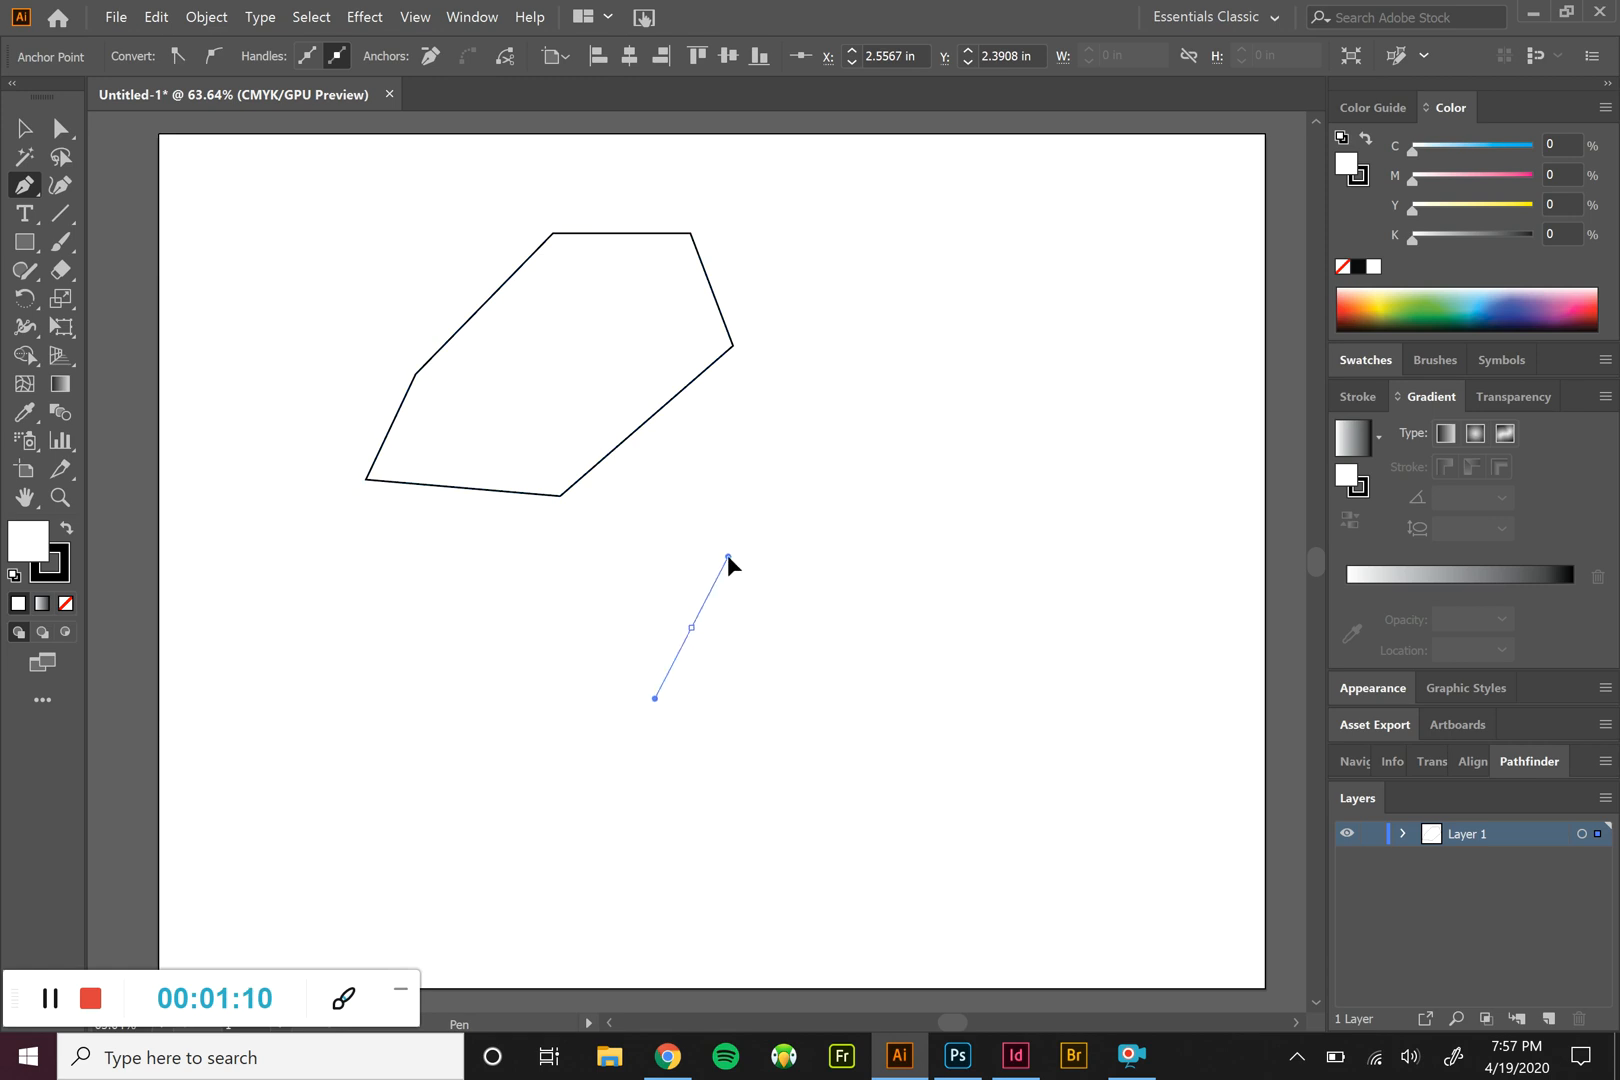
pyautogui.moveTo(727, 556)
pyautogui.mouseDown()
pyautogui.moveTo(699, 618)
pyautogui.moveTo(745, 544)
pyautogui.mouseUp()
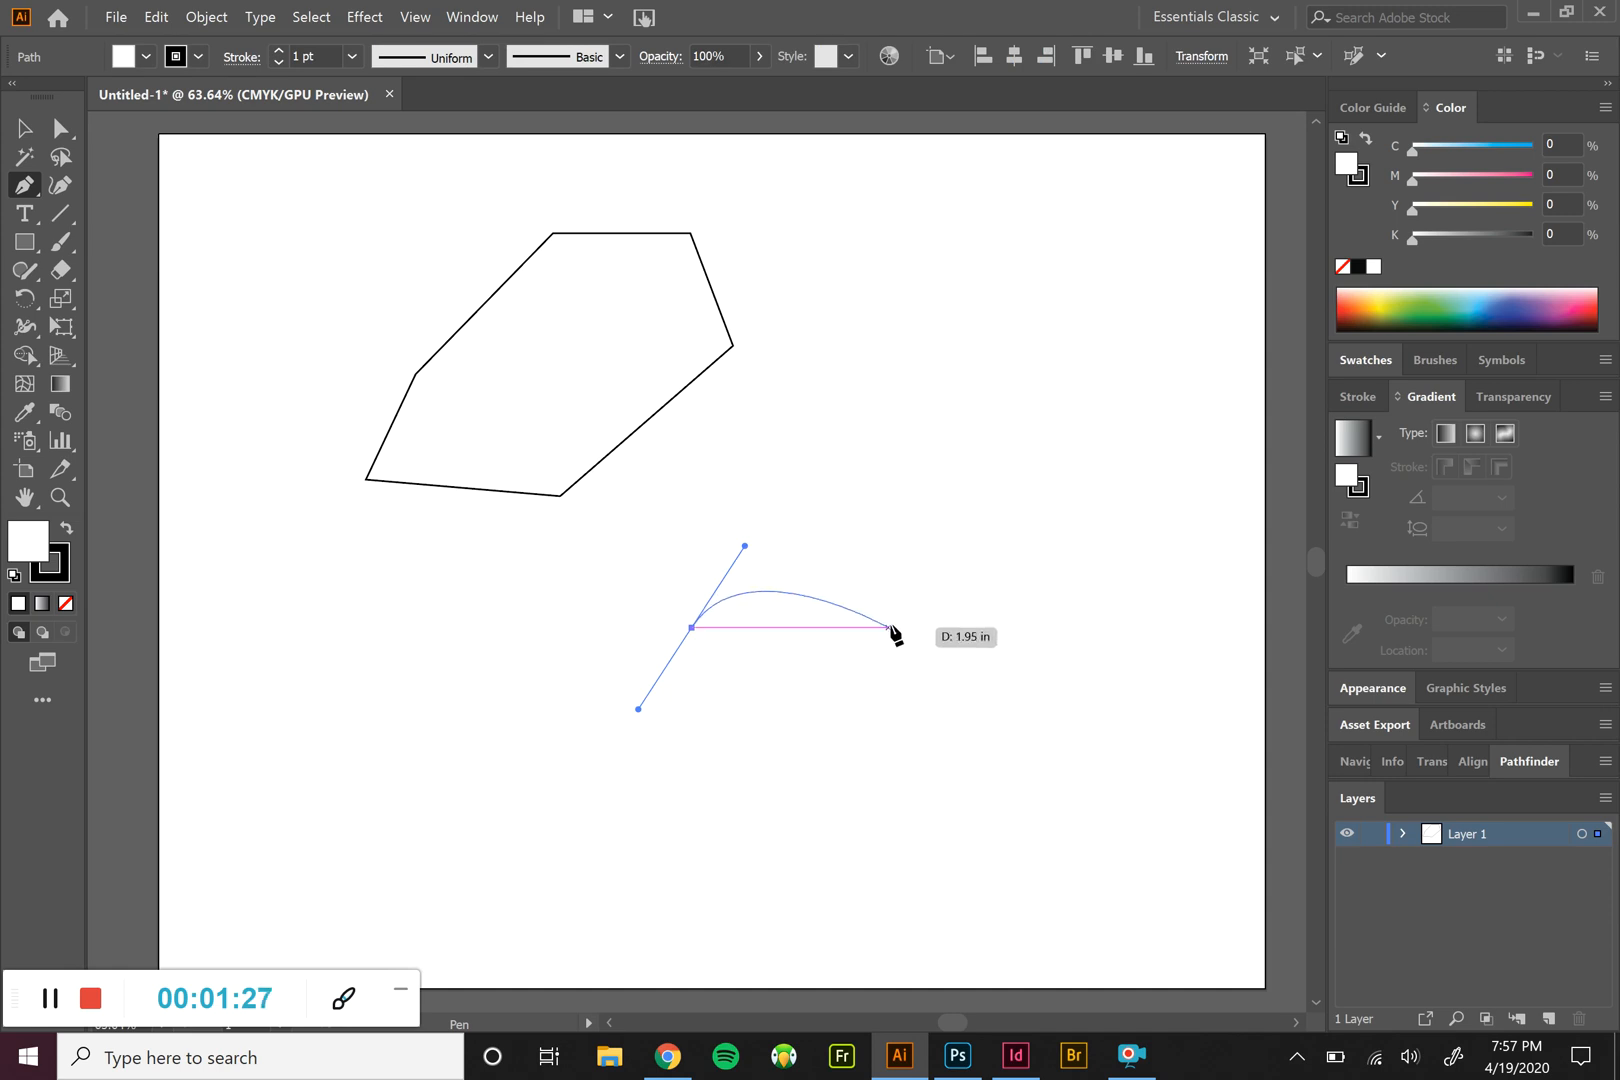
pyautogui.moveTo(894, 619); pyautogui.dragTo(929, 700)
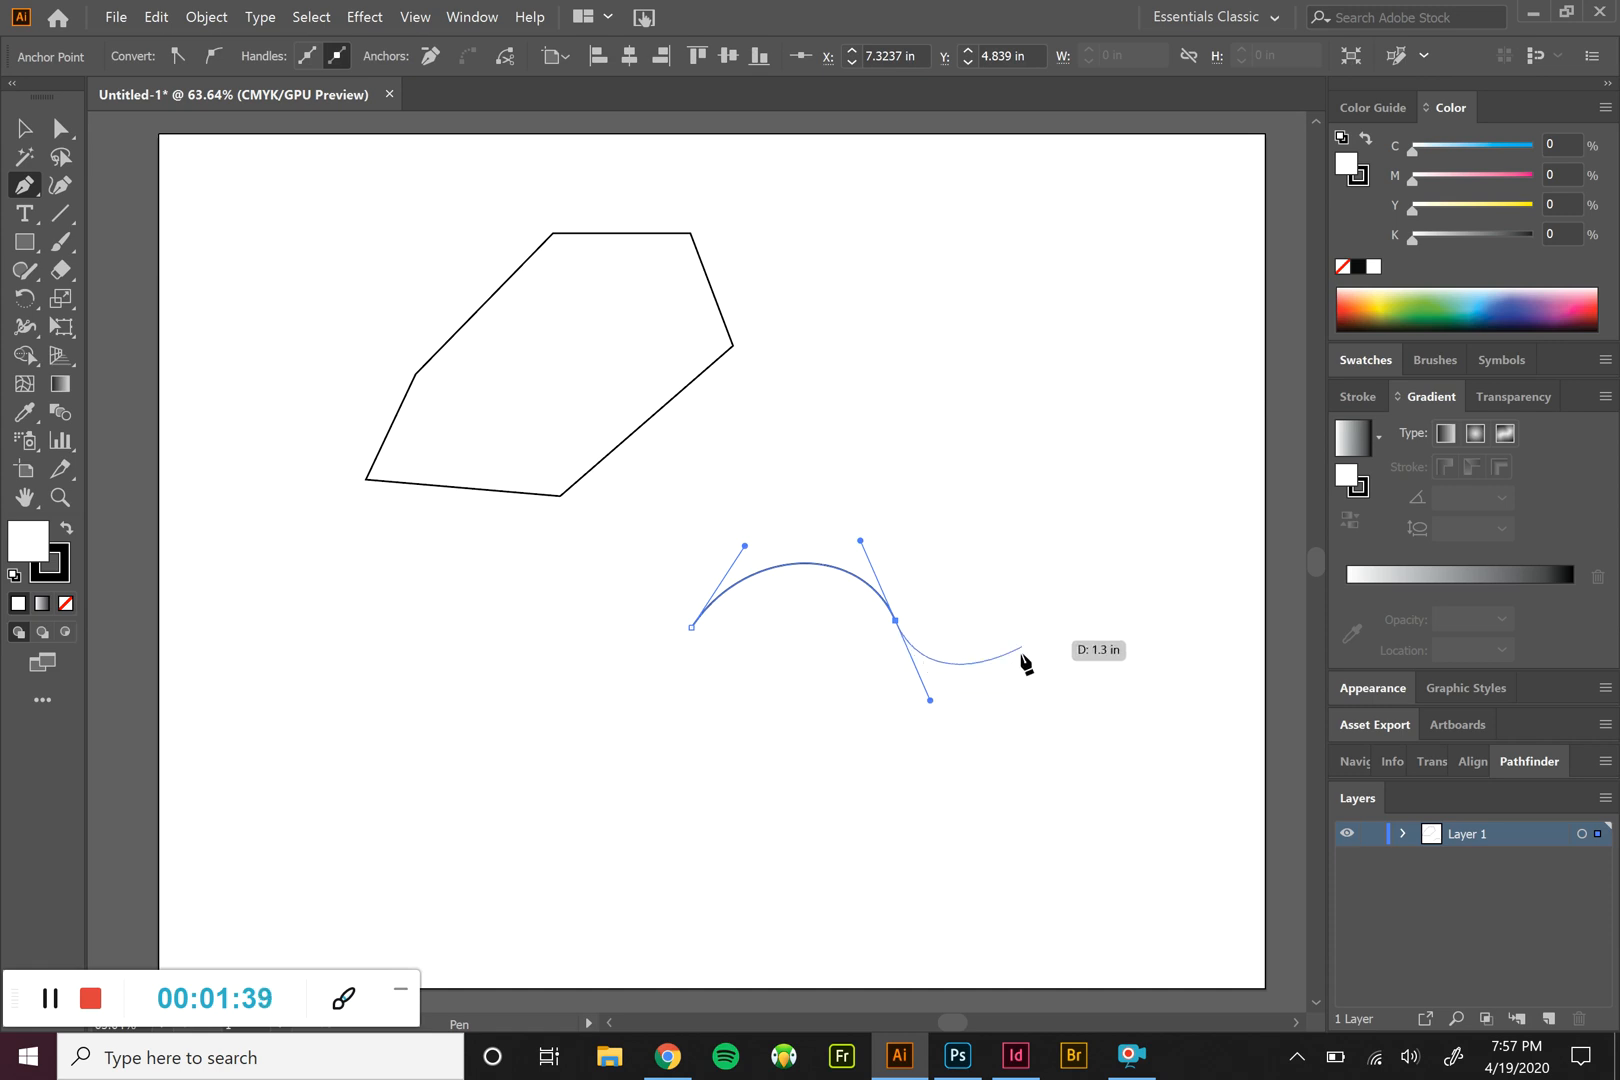
pyautogui.moveTo(1039, 627); pyautogui.dragTo(1075, 545)
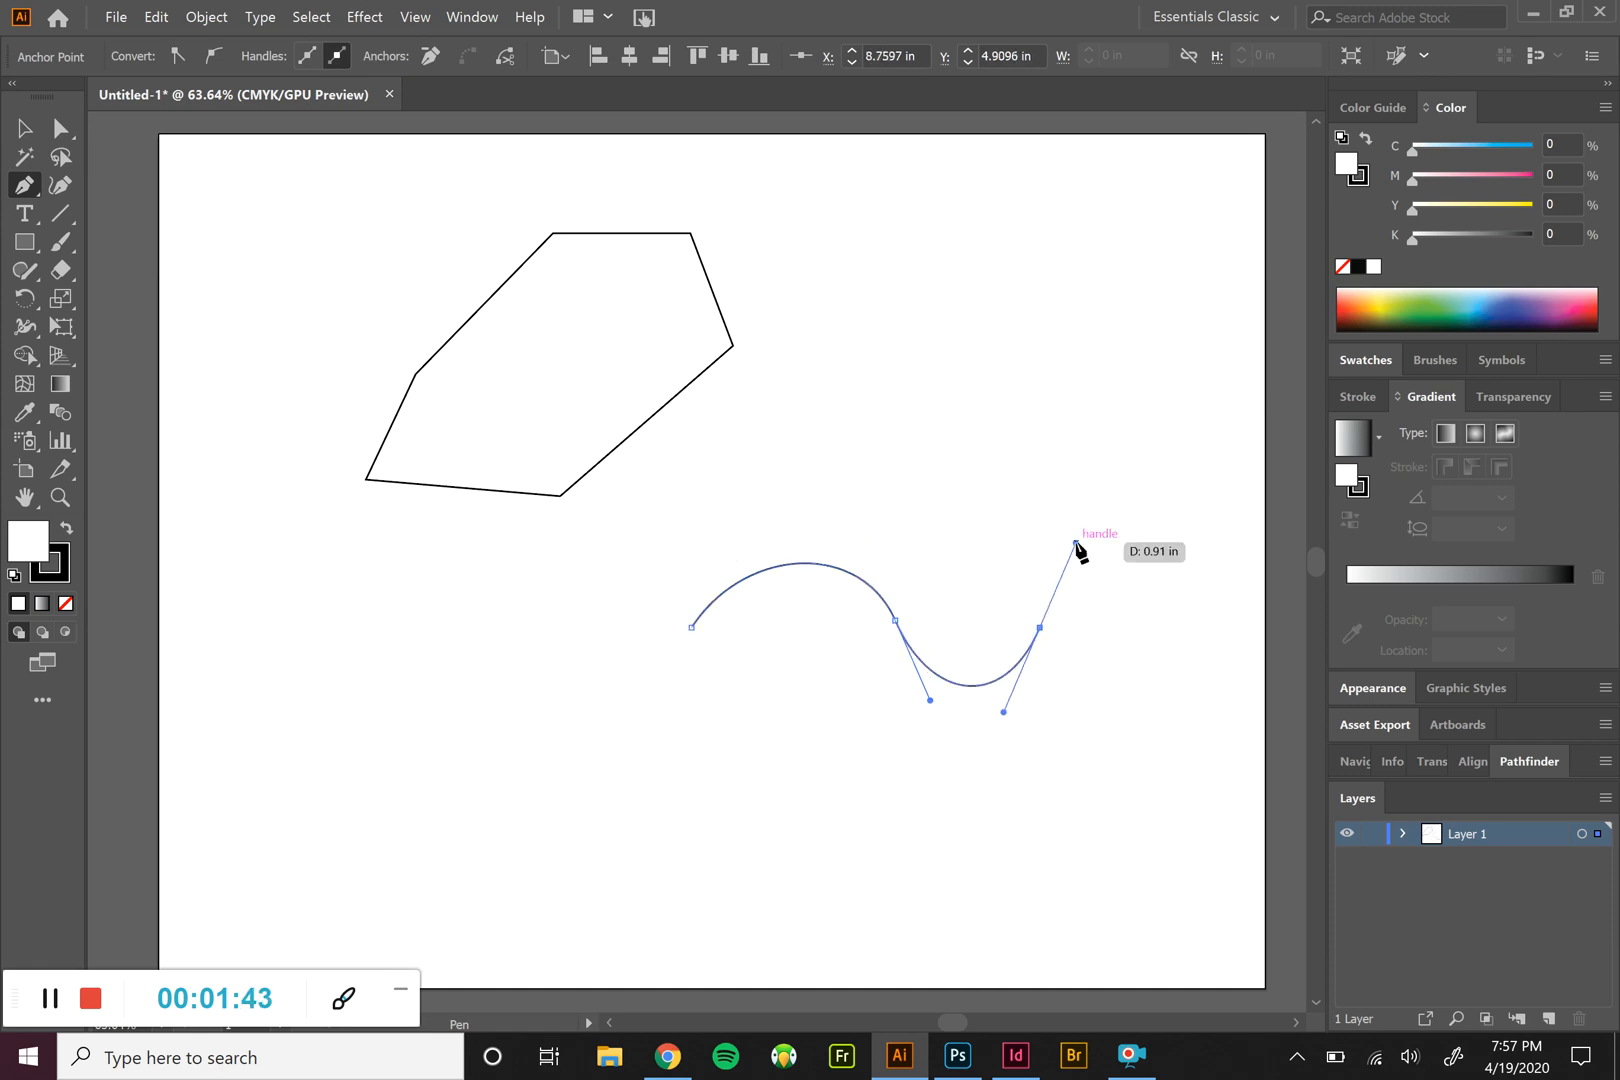
pyautogui.moveTo(1129, 640); pyautogui.dragTo(1157, 718)
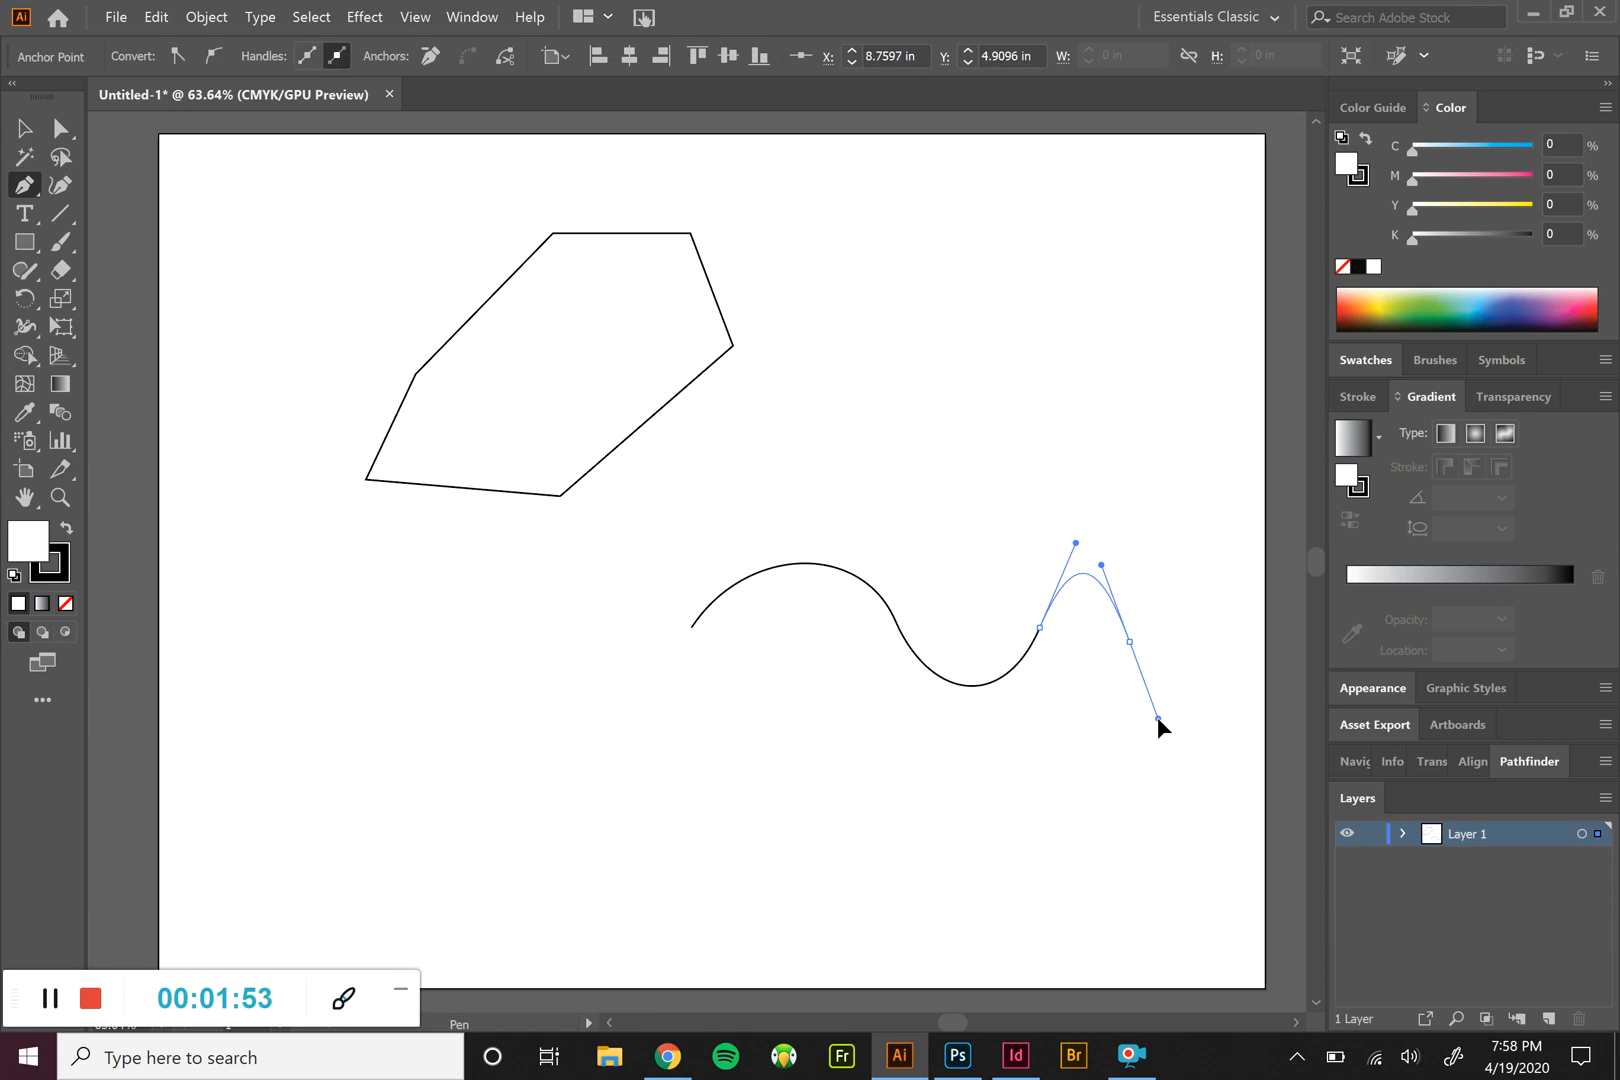
# - Turn the wave's last anchor into a sharp valley, add a tall peak, and curve the path back beneath the wave
pyautogui.moveTo(1163, 689); pyautogui.dragTo(1166, 538)
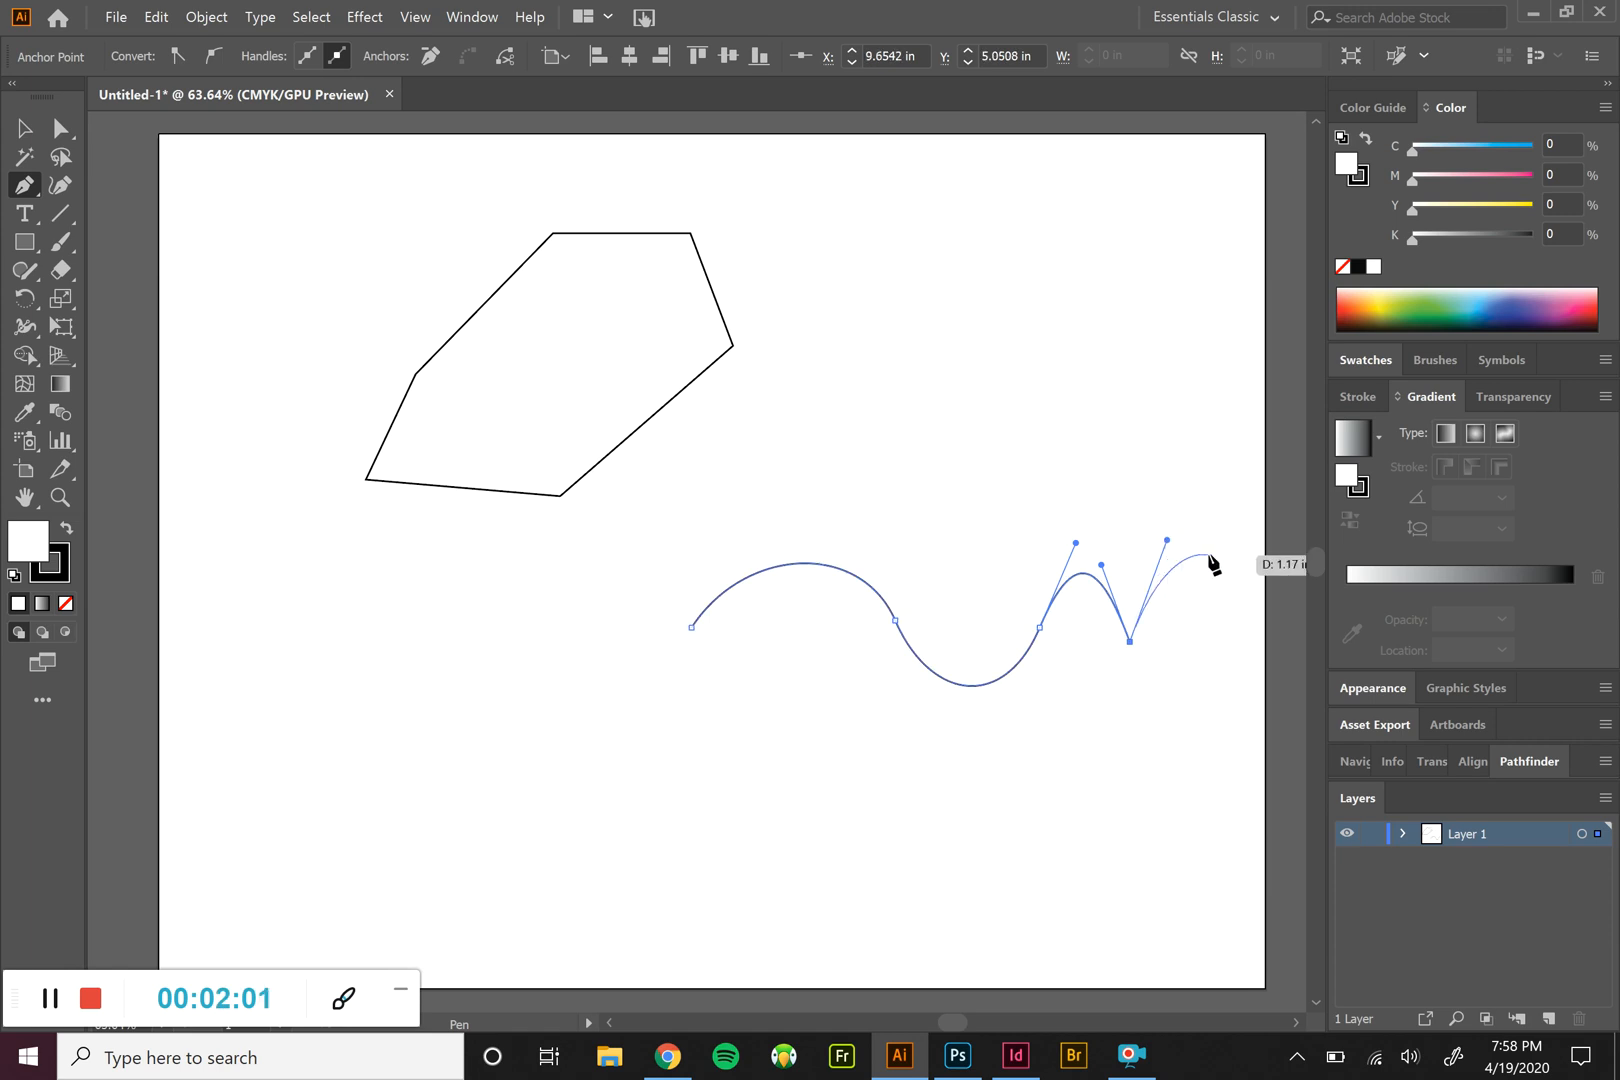
pyautogui.moveTo(1218, 564); pyautogui.dragTo(1233, 670)
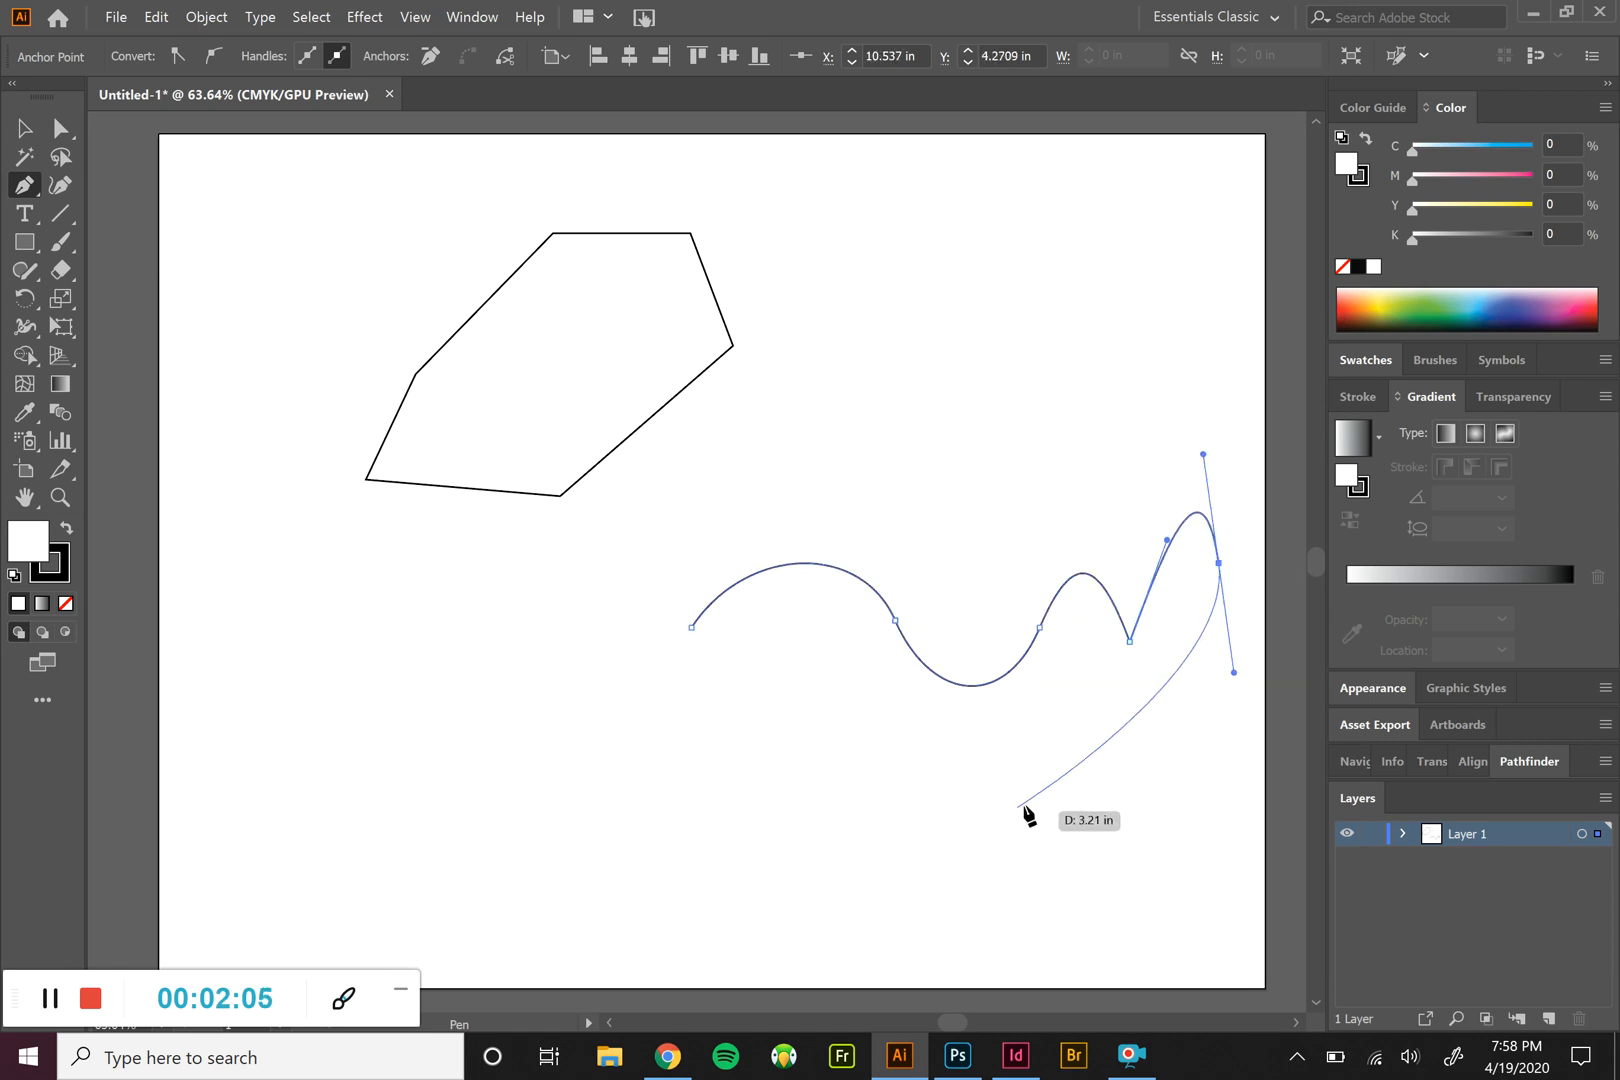
pyautogui.moveTo(980, 828); pyautogui.dragTo(788, 829)
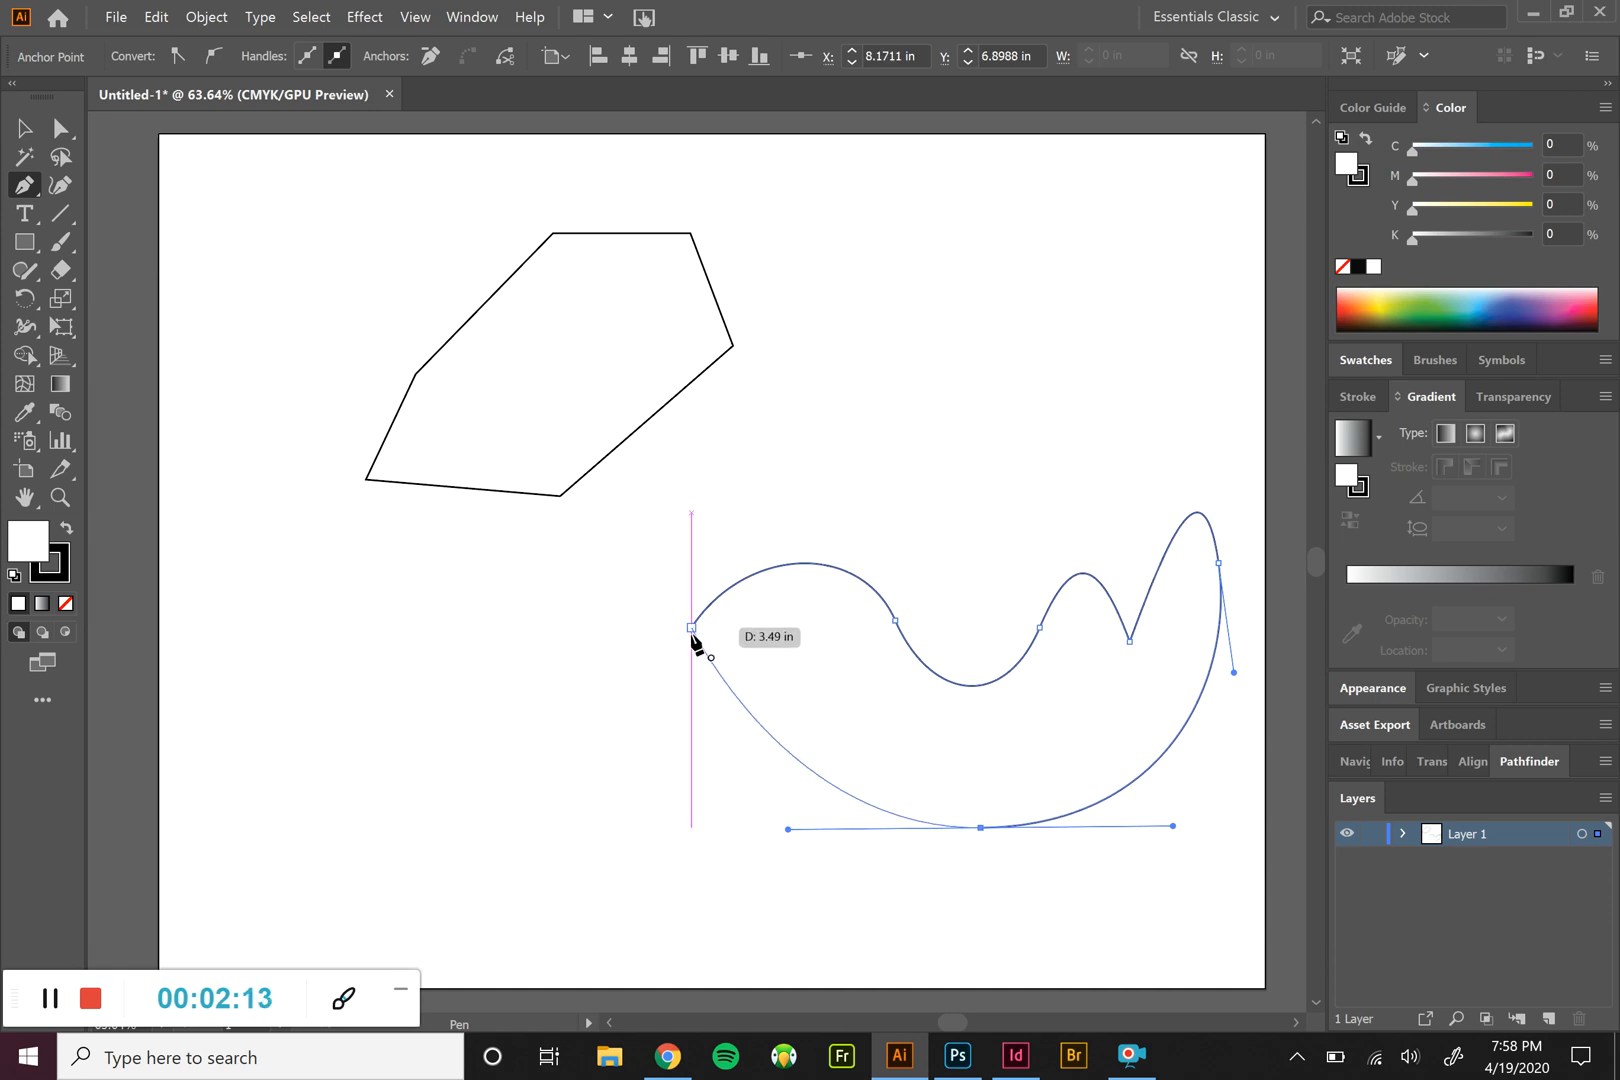
# - Close the wavy path at its starting anchor, bulging only the closing segment outward while keeping the first hump's curve
pyautogui.moveTo(691, 628); pyautogui.dragTo(818, 672)
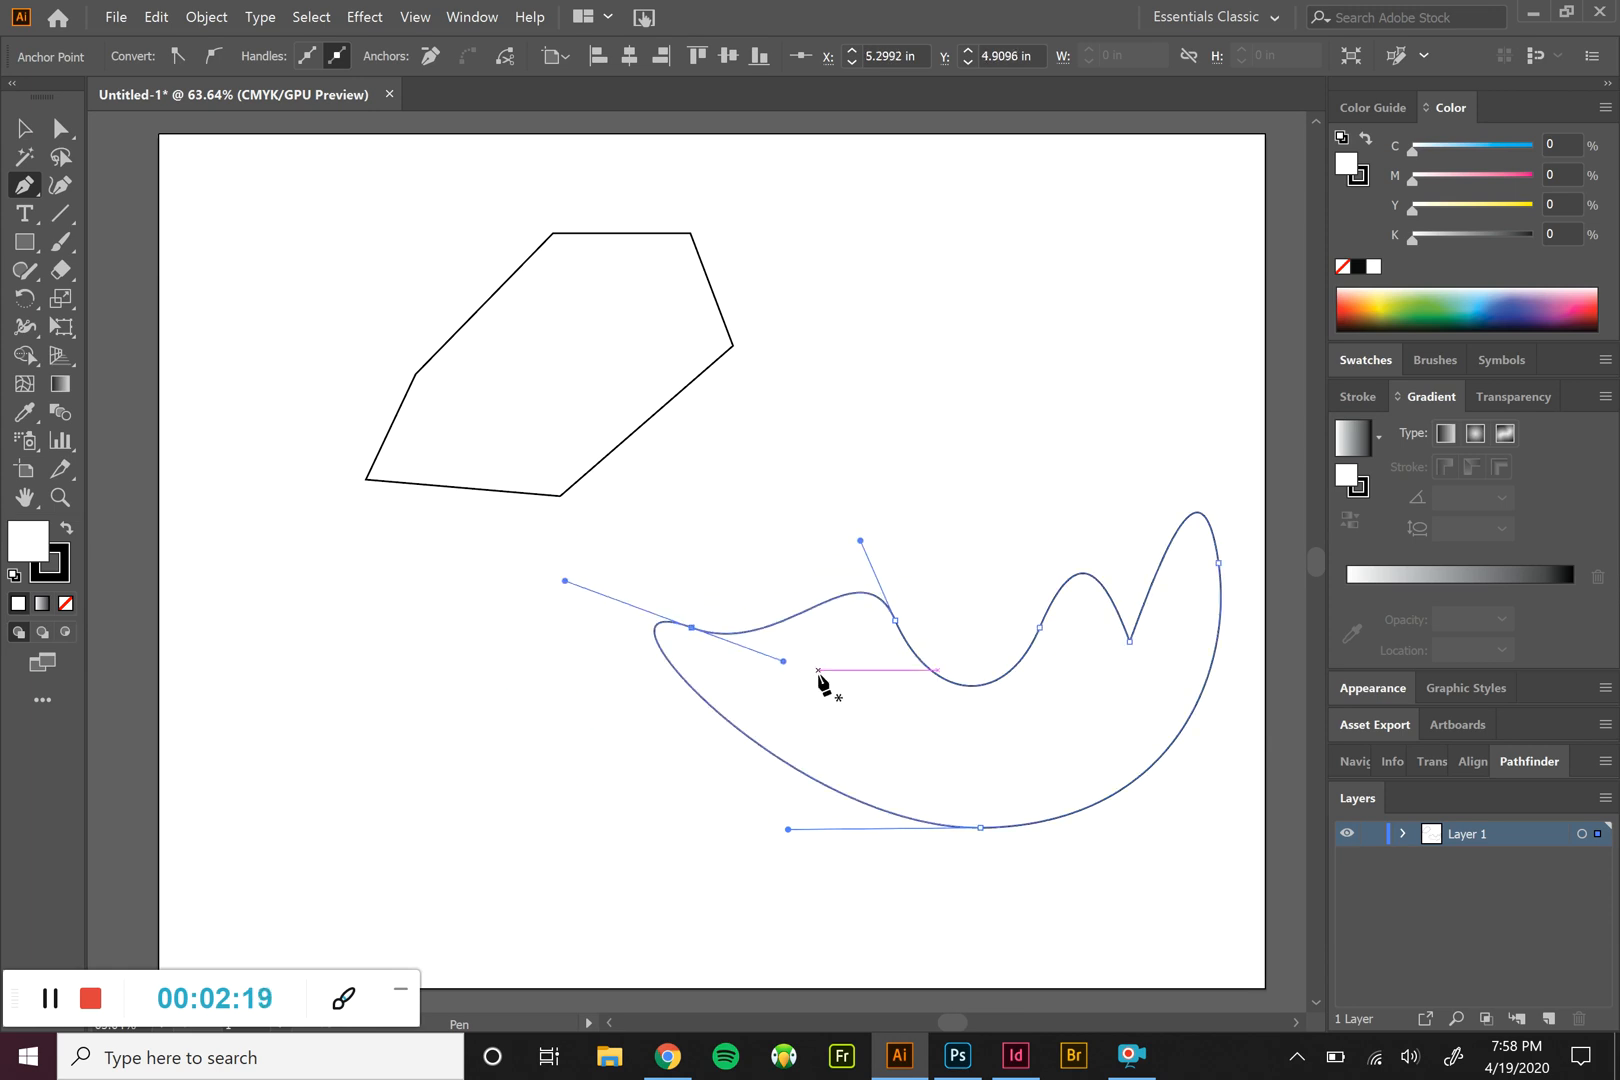
pyautogui.hotkey('ctrl', 'z')
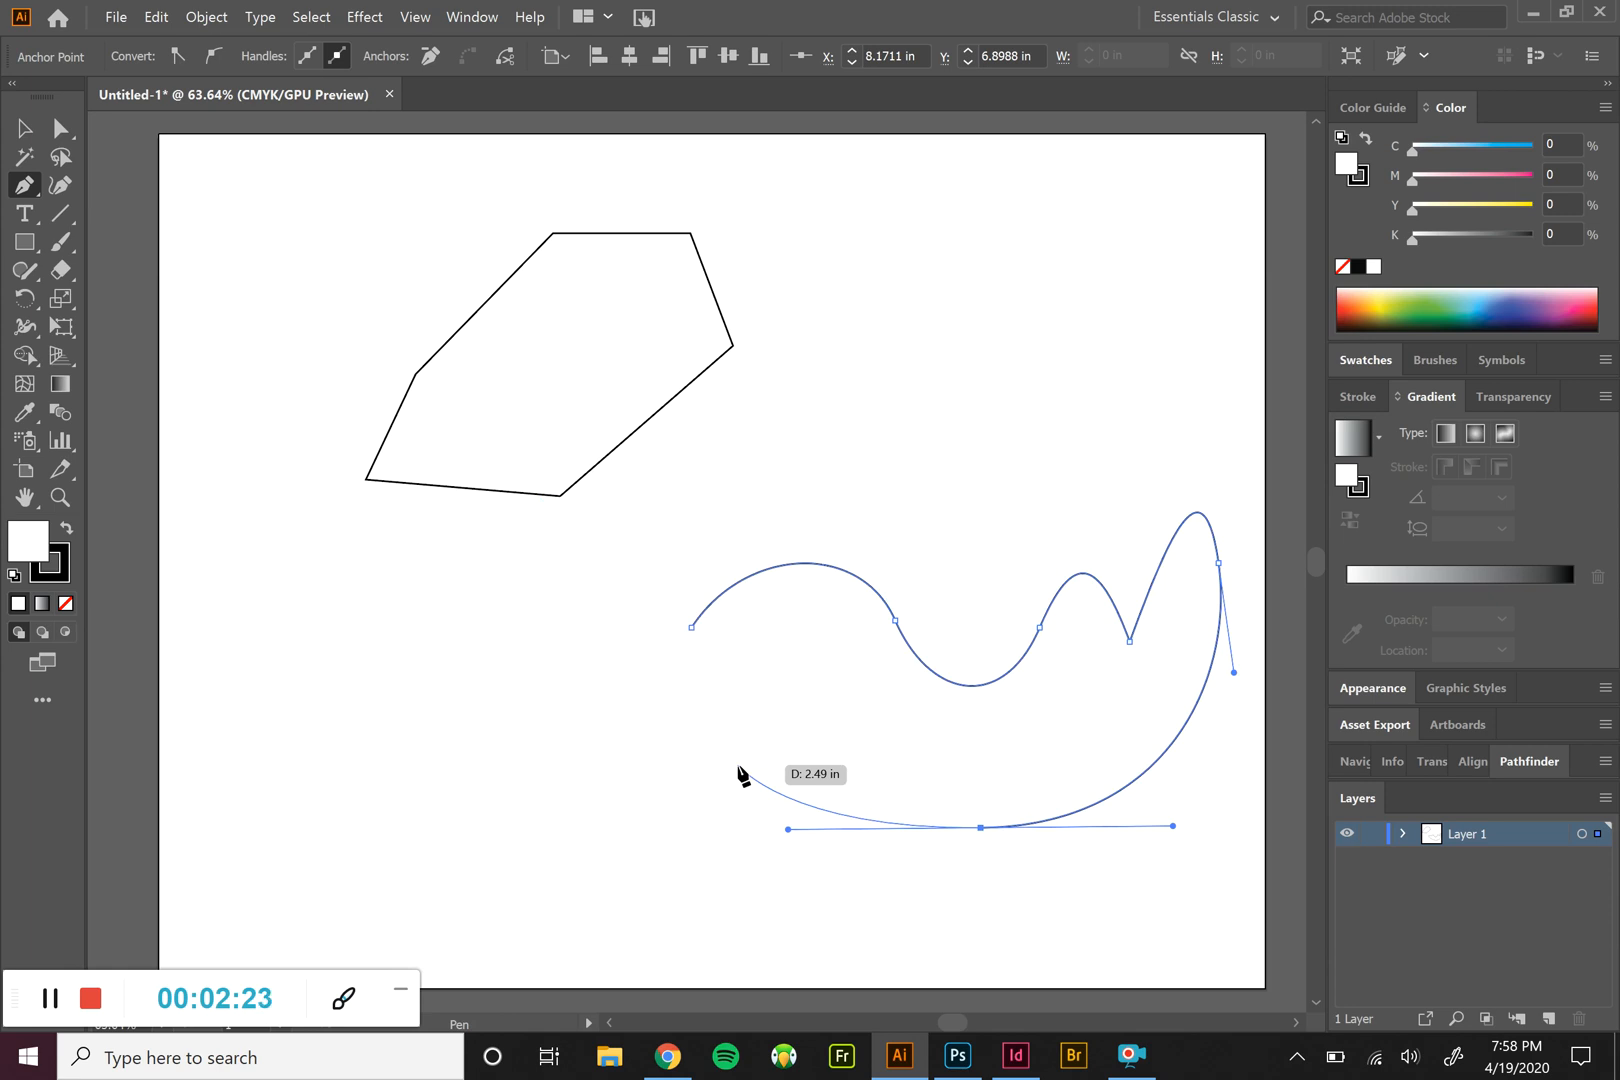
pyautogui.click(691, 630)
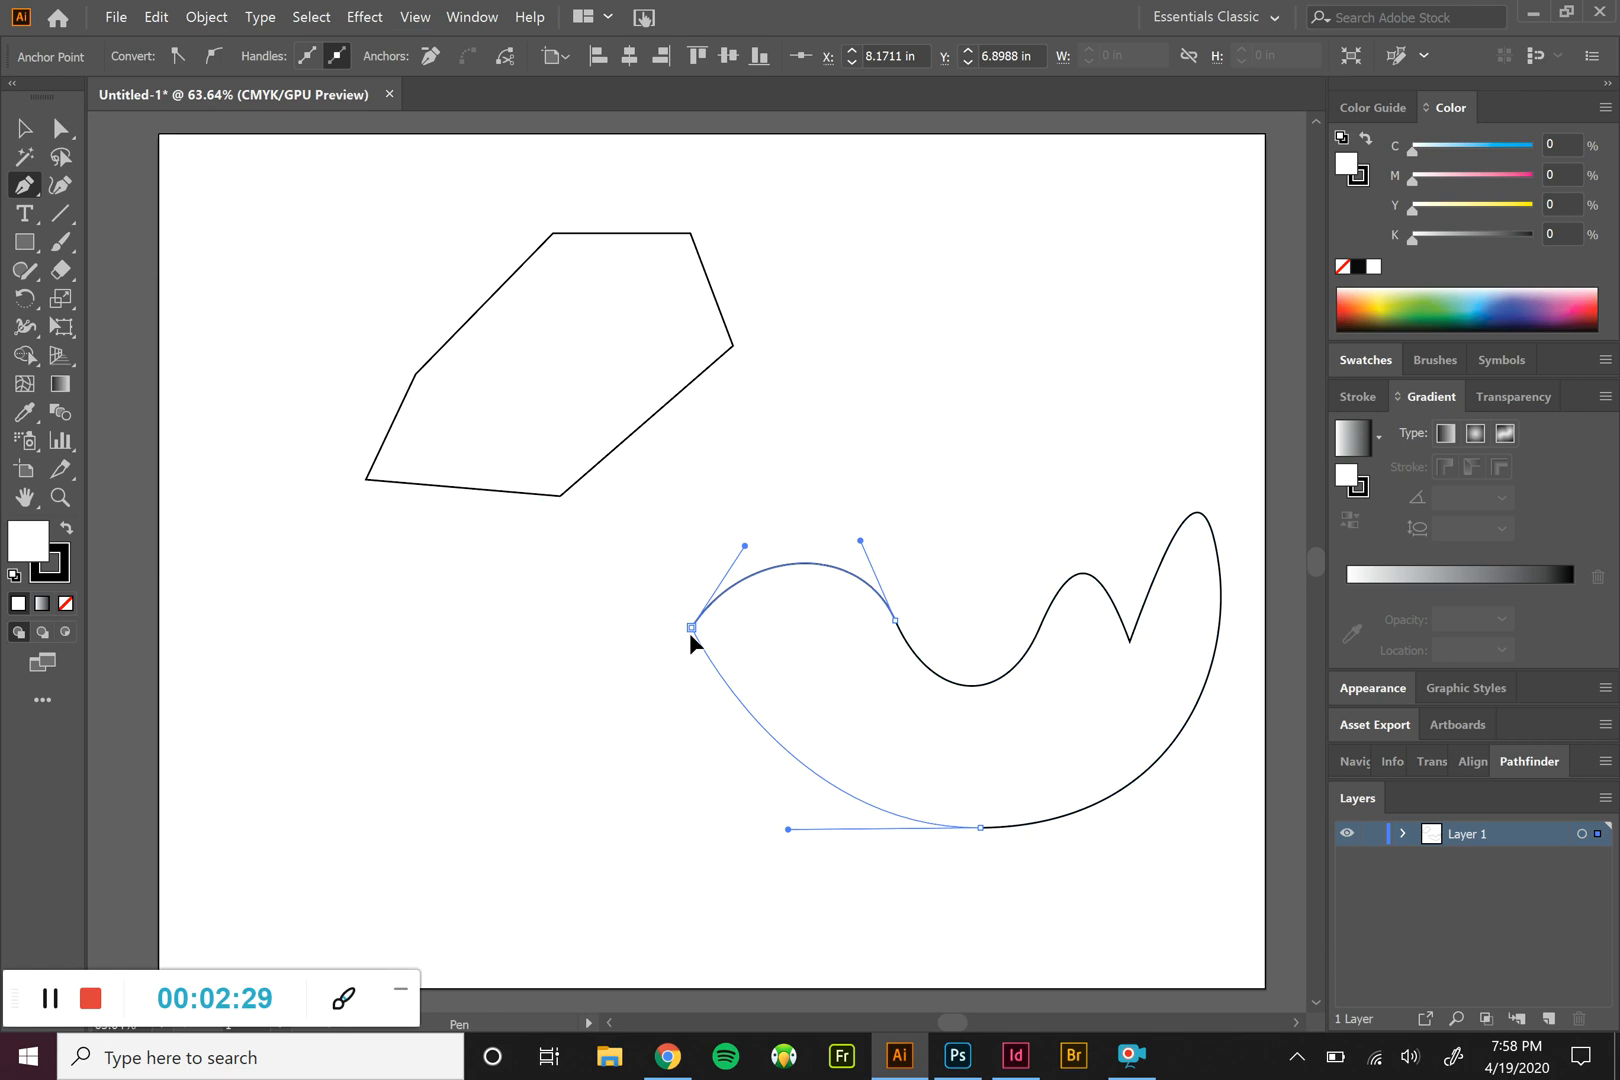
pyautogui.moveTo(690, 630); pyautogui.dragTo(716, 536)
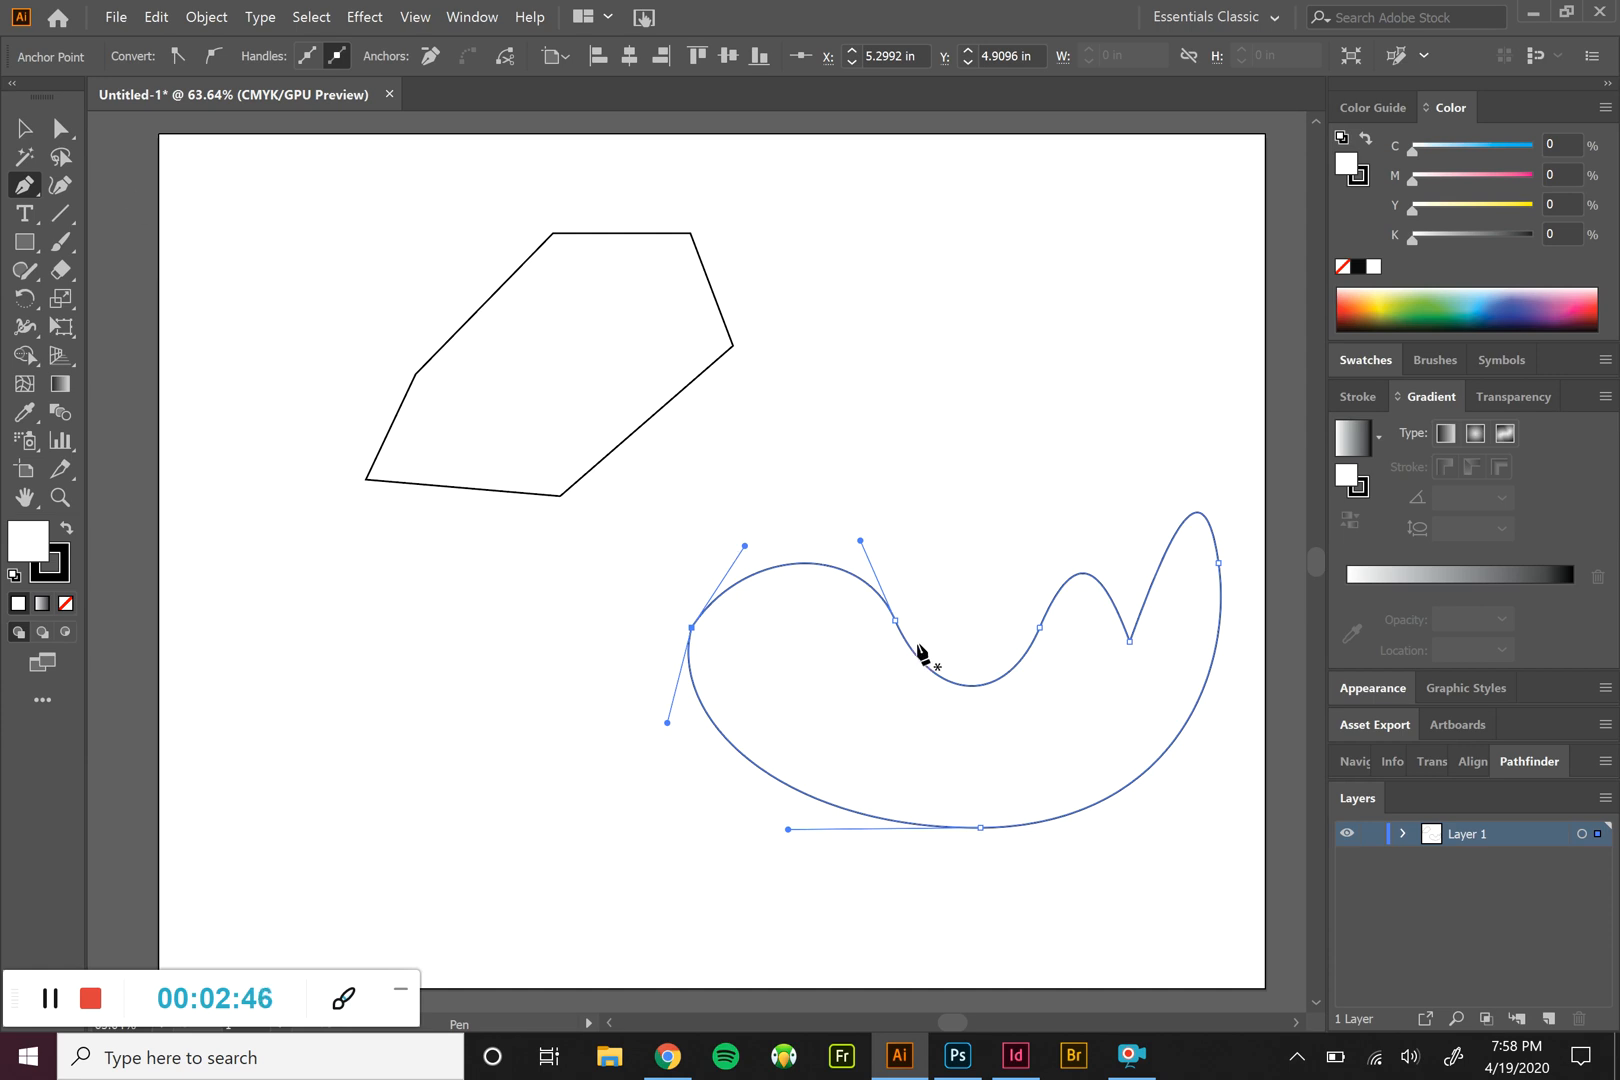
# - Move the curved shape's bottom anchor down to about Y 7.42 in and shift the anchor after the first hump slightly up and left
pyautogui.click(60, 128)
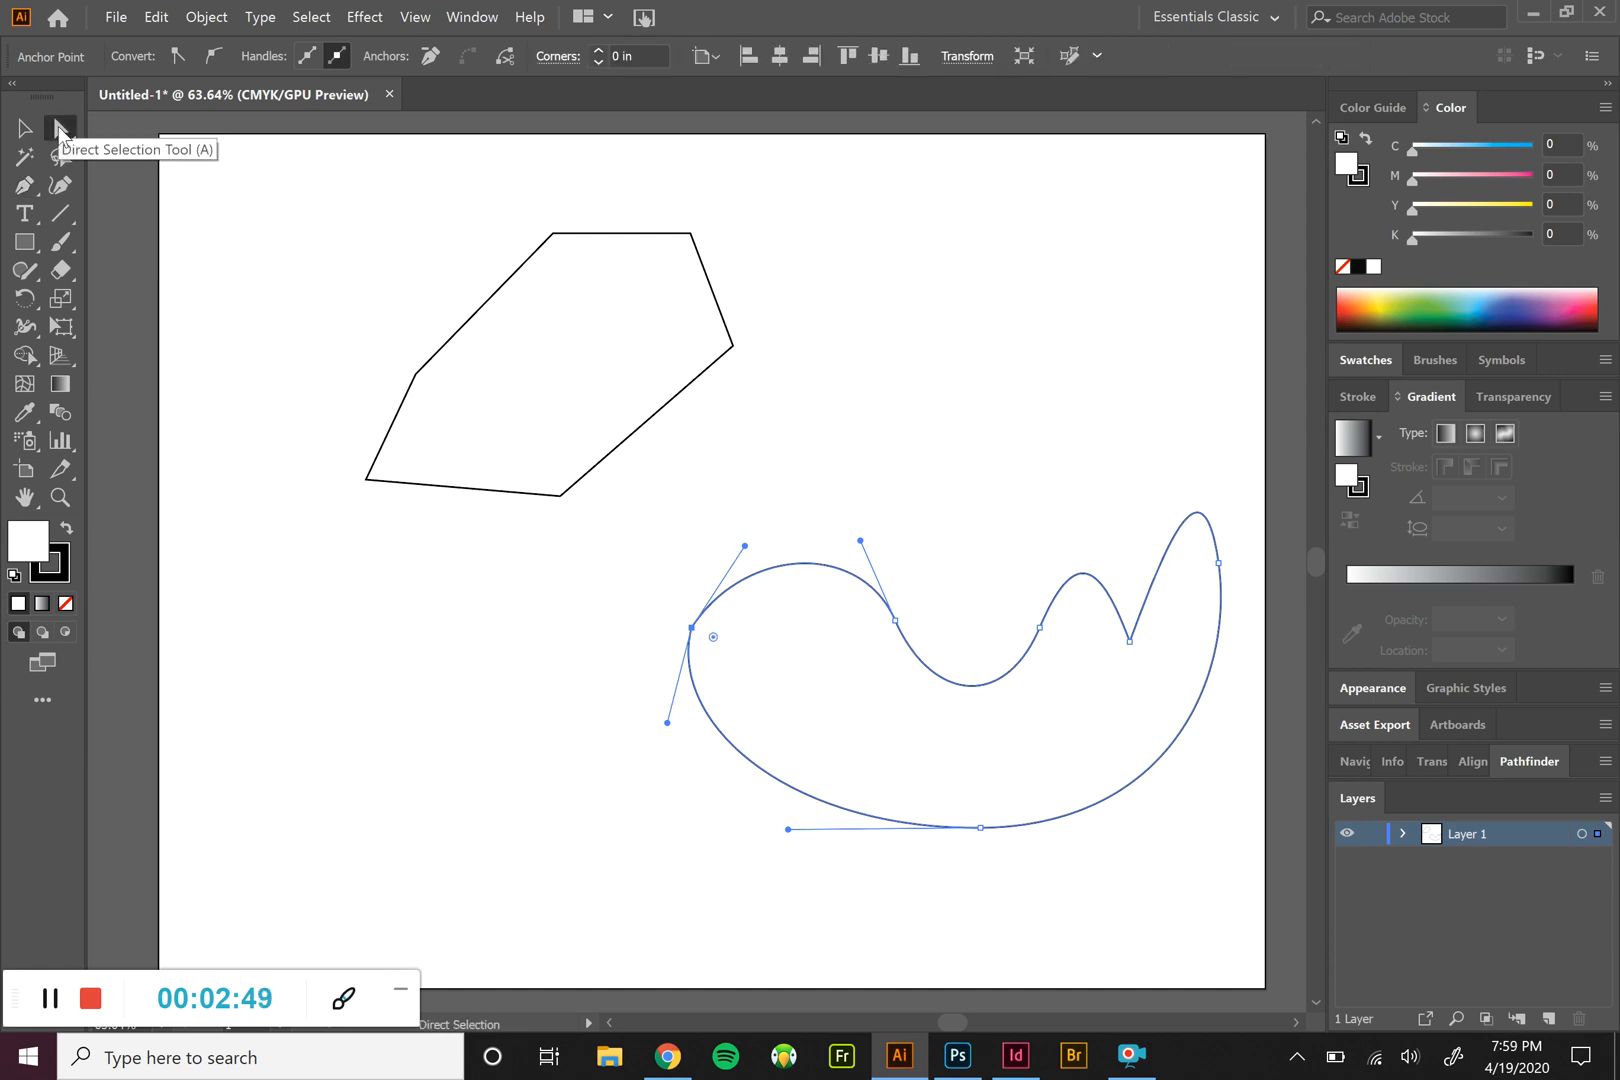
pyautogui.click(960, 522)
pyautogui.click(1040, 627)
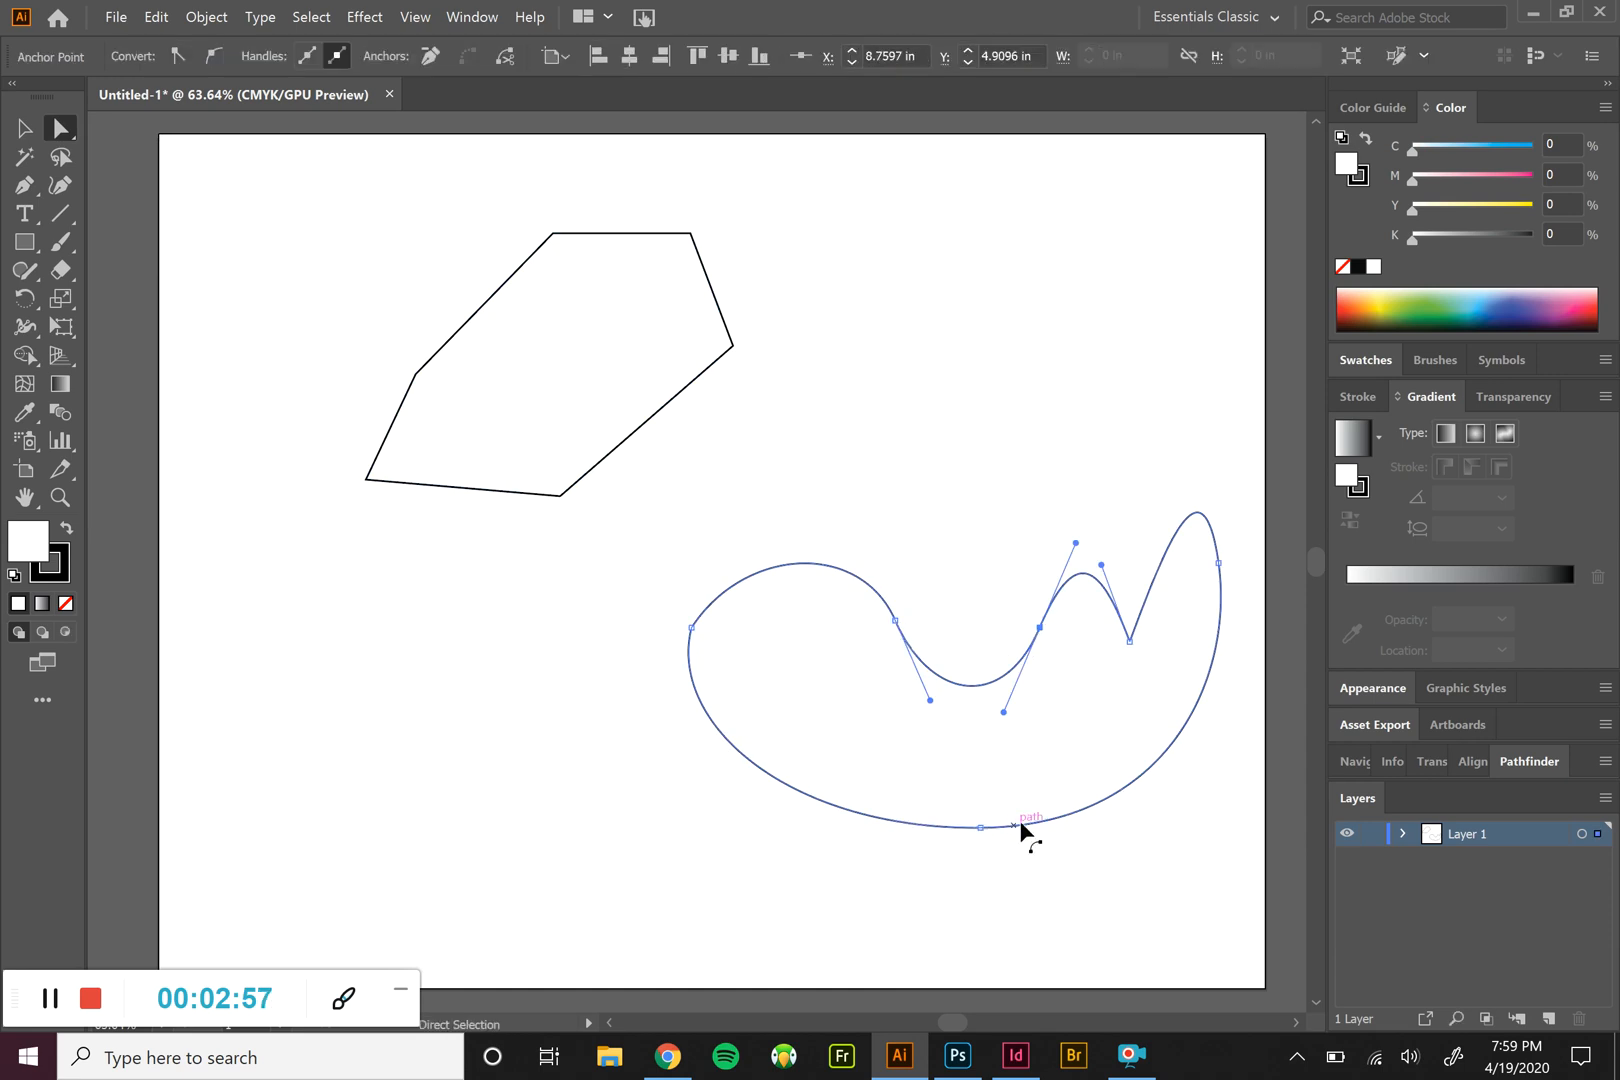
pyautogui.click(980, 828)
pyautogui.moveTo(980, 829); pyautogui.dragTo(981, 880)
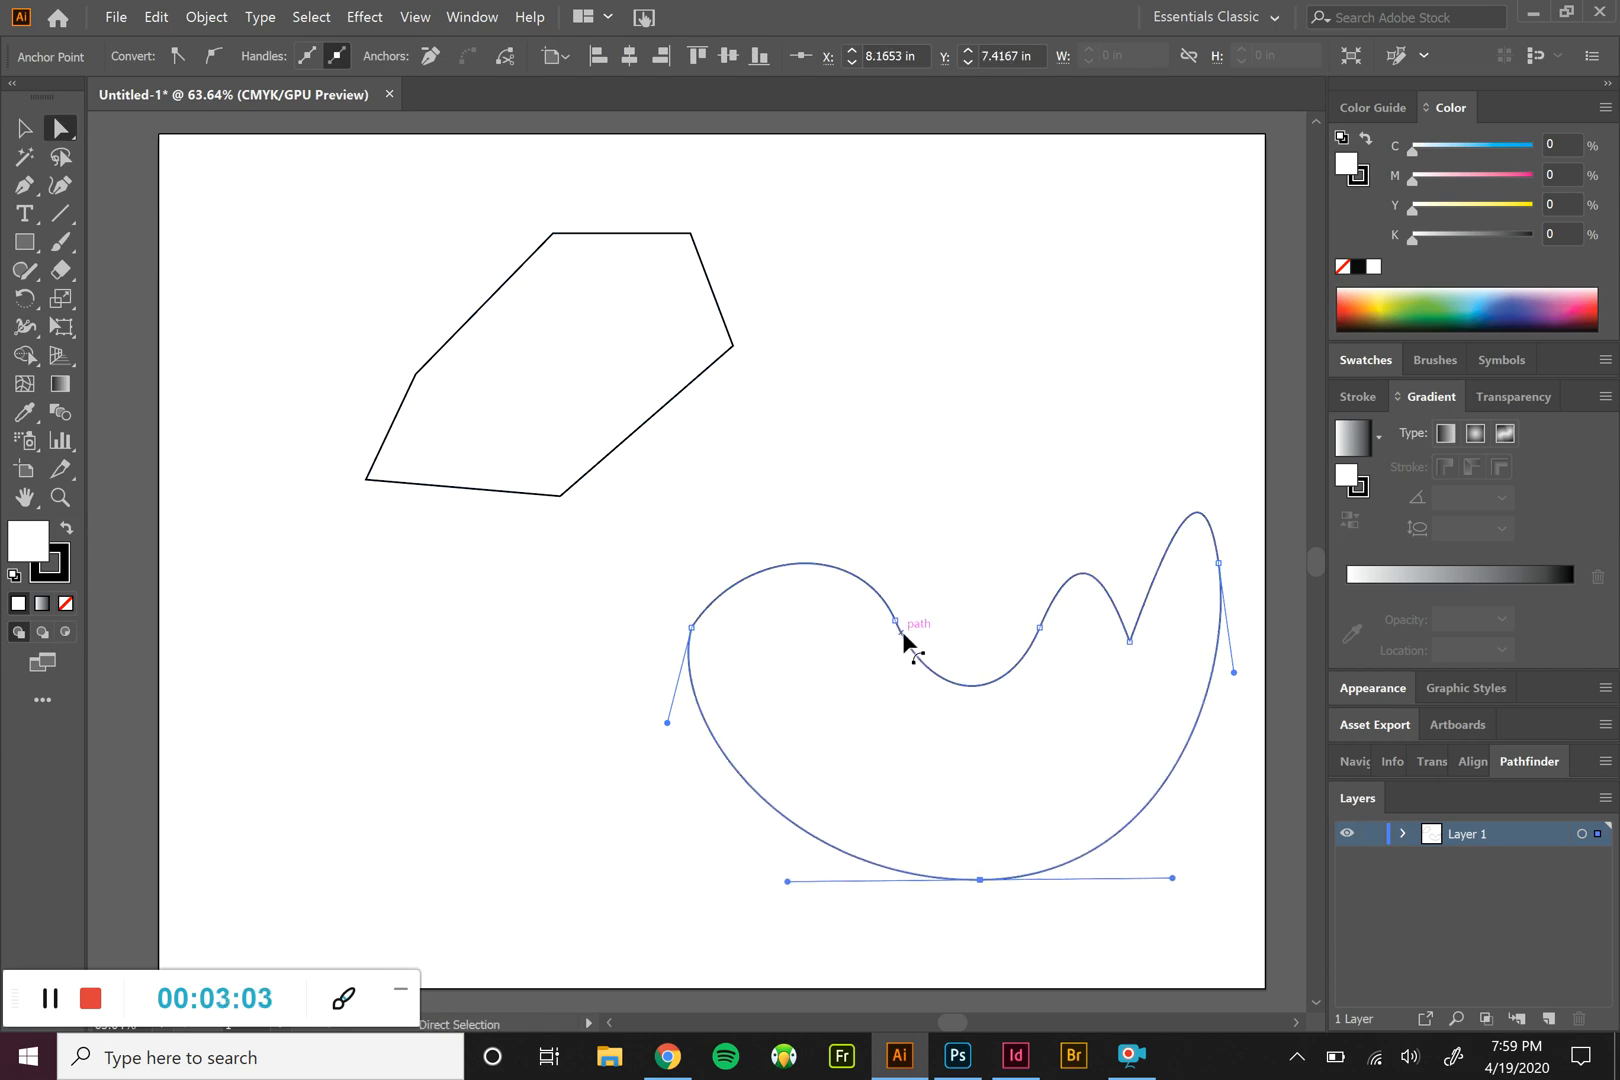
pyautogui.moveTo(895, 620); pyautogui.dragTo(913, 598)
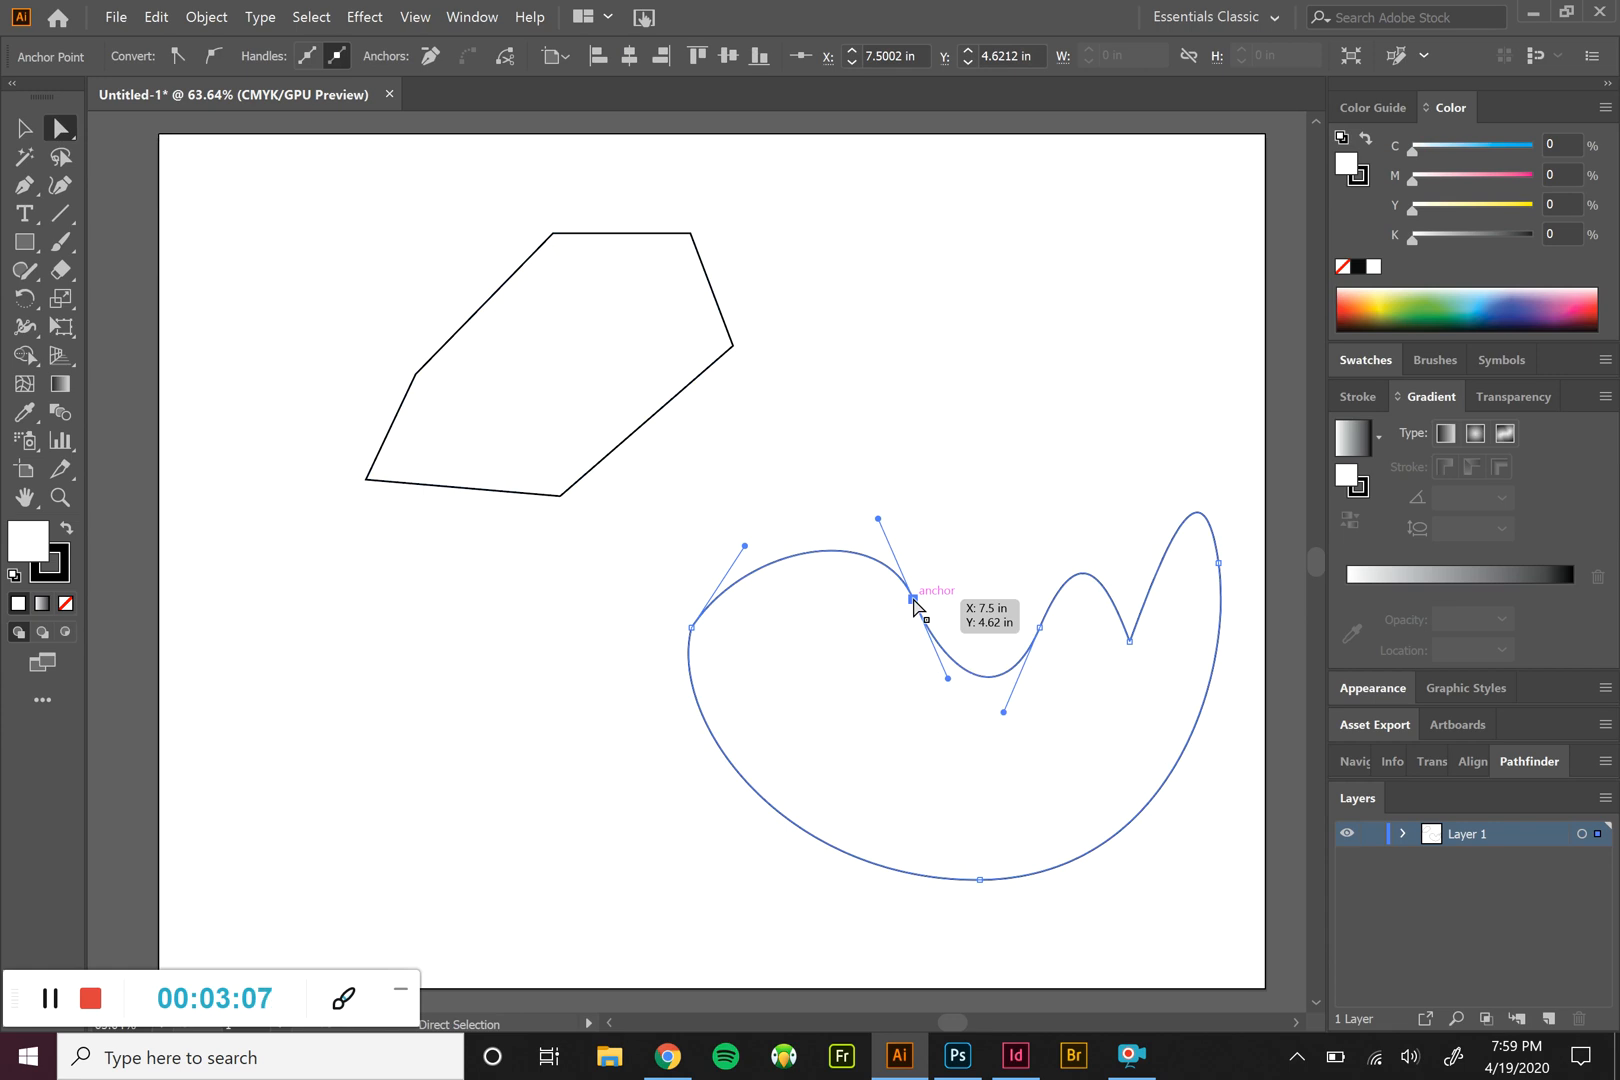
pyautogui.moveTo(913, 598); pyautogui.dragTo(883, 601)
# - Select the curved shape's lower-left segment, detach the Pen tool group as a floating palette, and activate the Anchor Point tool
pyautogui.click(881, 735)
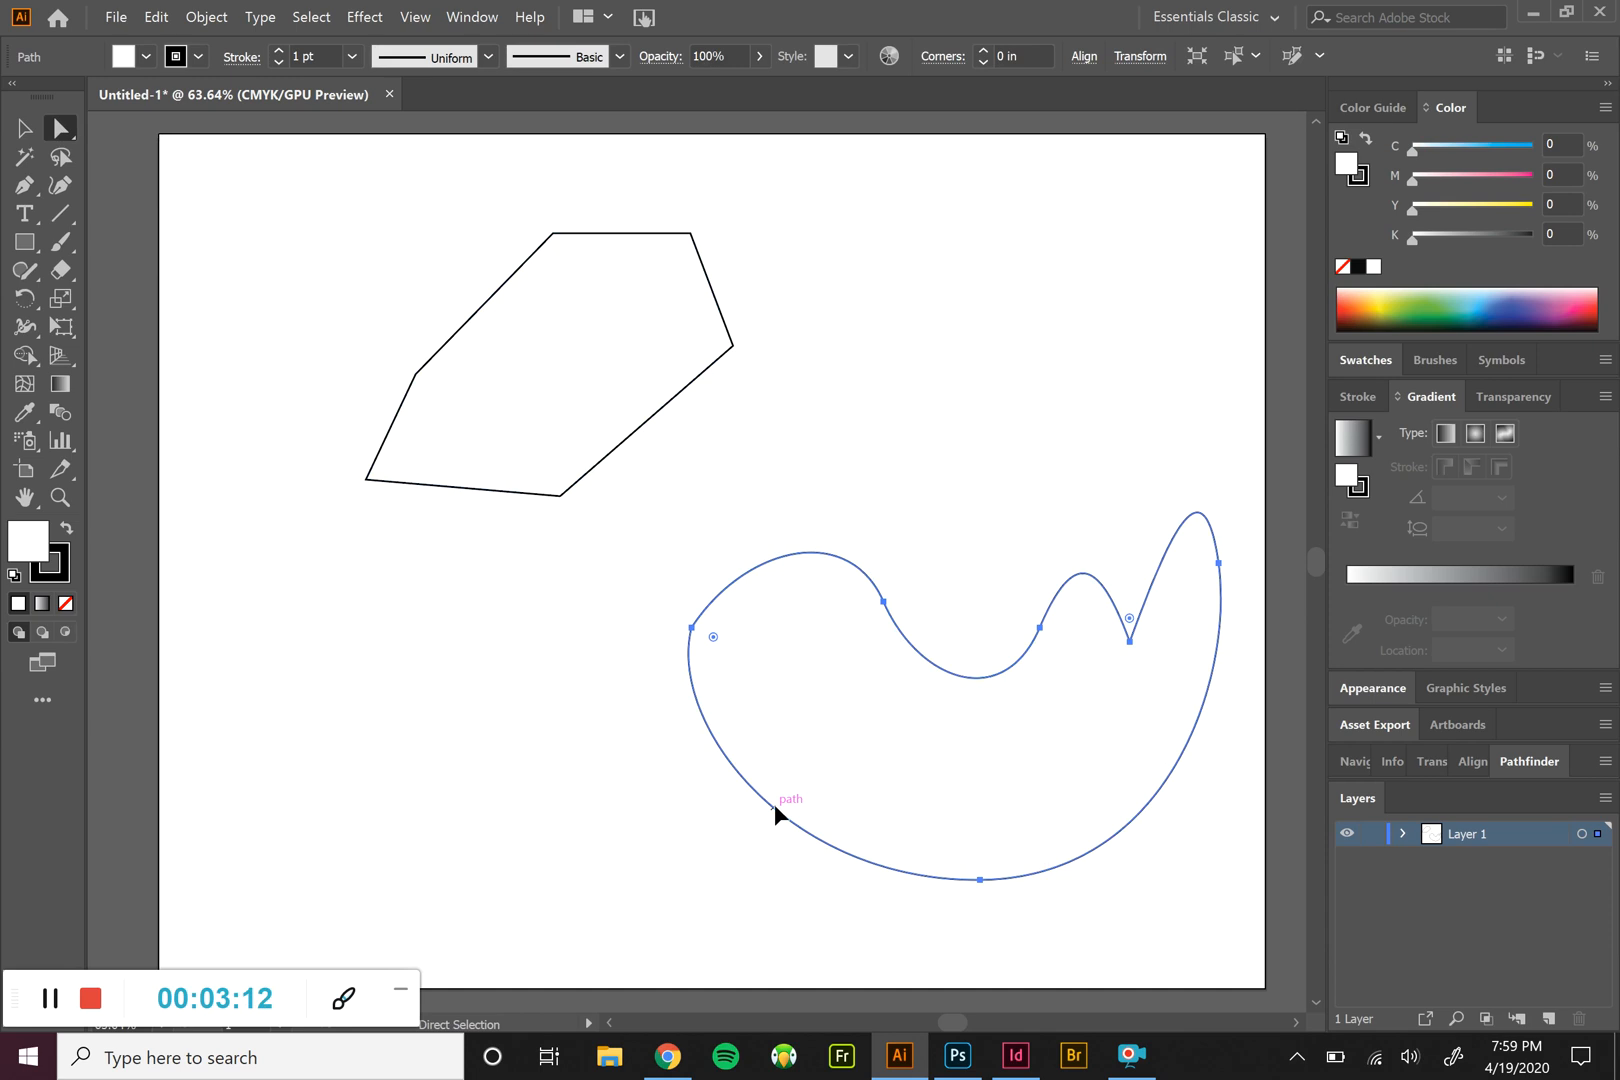
pyautogui.click(725, 822)
pyautogui.click(757, 799)
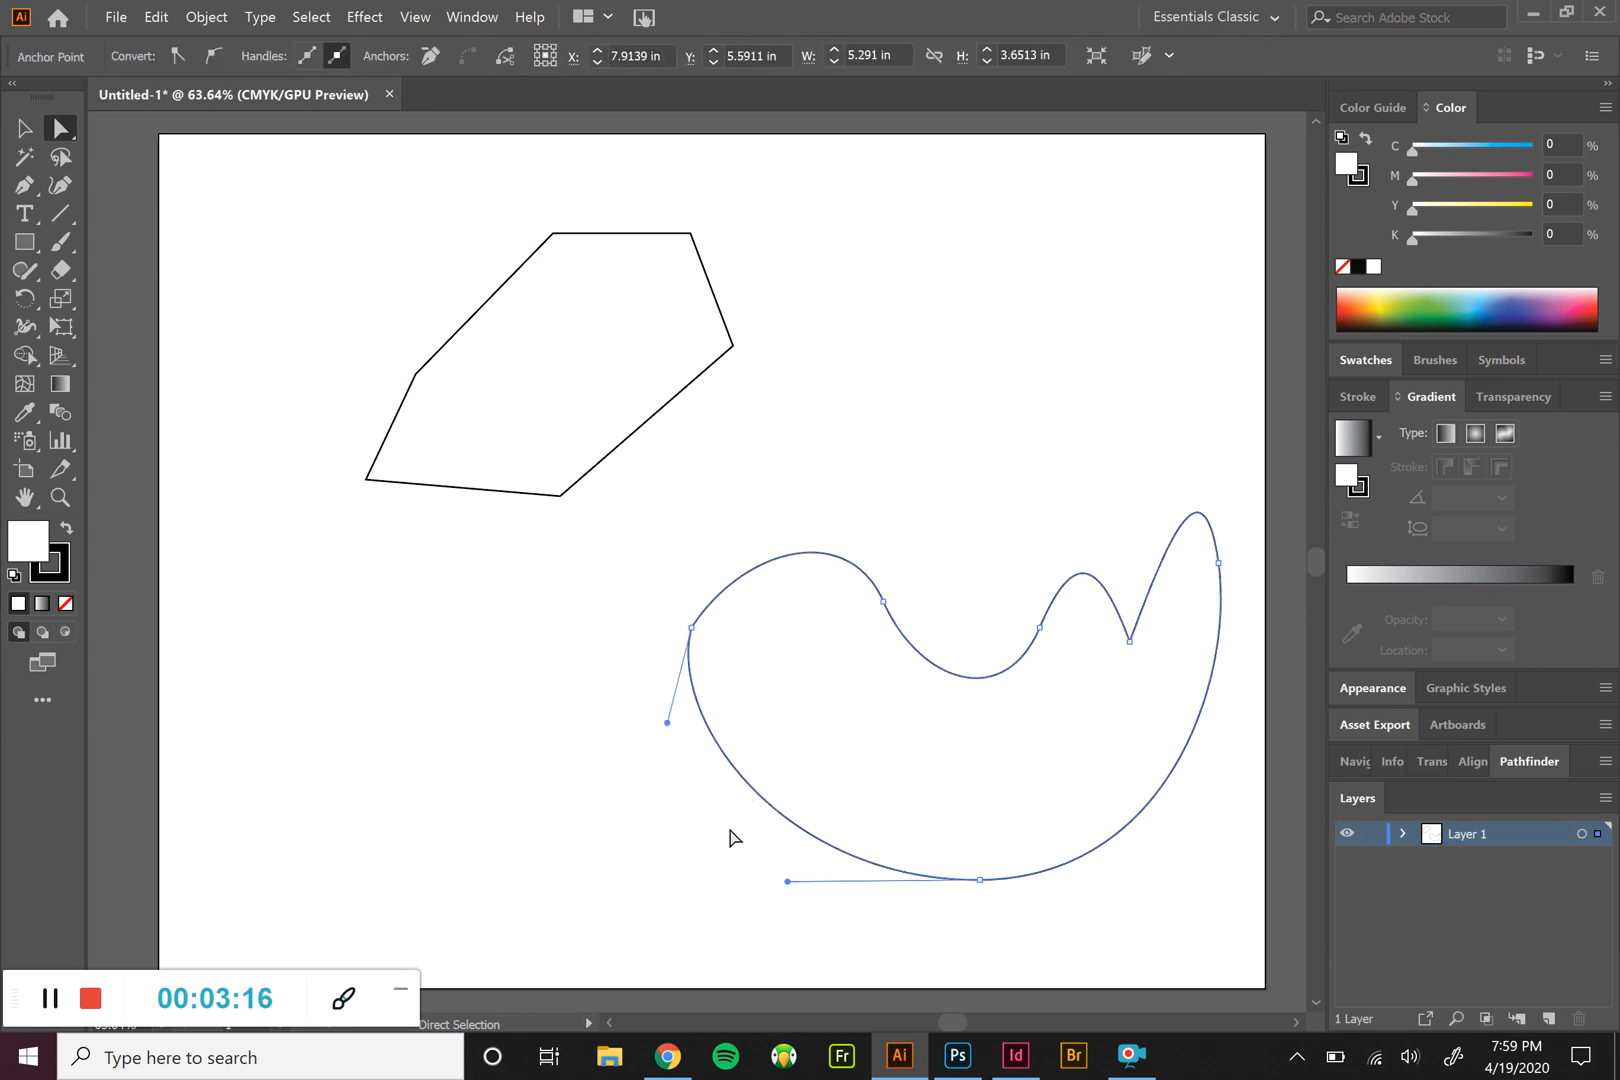
pyautogui.click(26, 188)
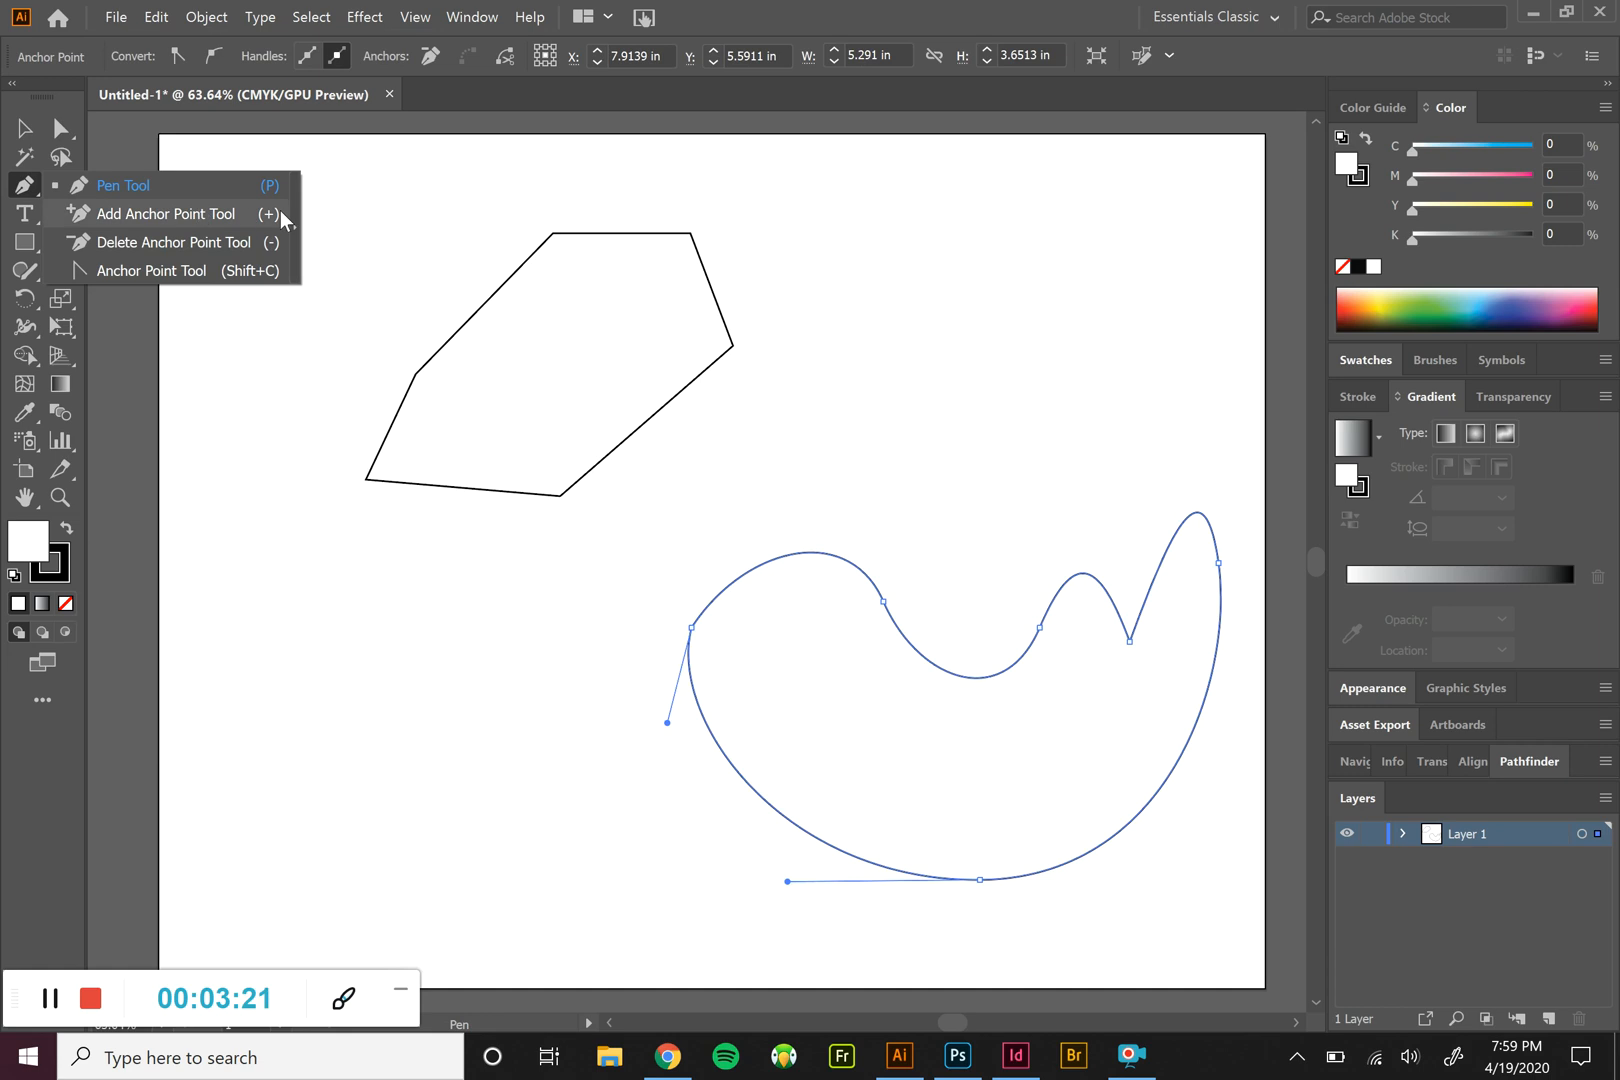
pyautogui.click(295, 226)
pyautogui.moveTo(132, 205); pyautogui.dragTo(165, 118)
pyautogui.click(201, 160)
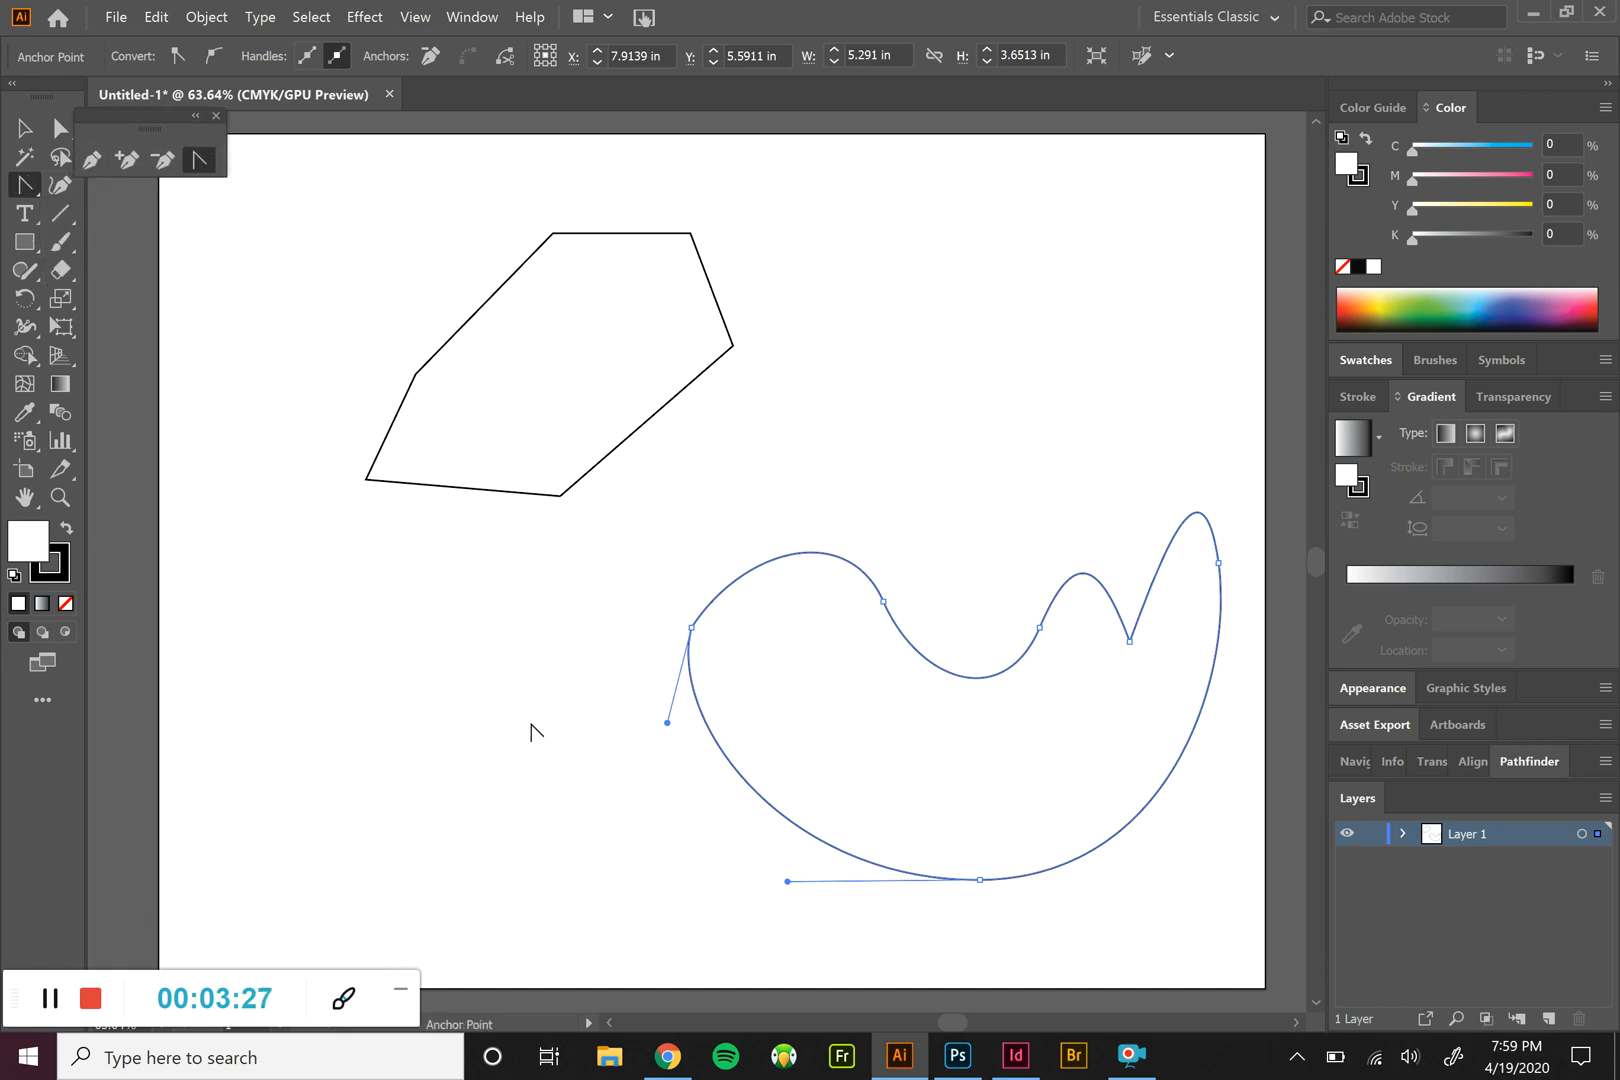
# - Reshape the lower-left segment through its two handles, stretching the upper one far down-left and pointing the lower one up-right
pyautogui.moveTo(663, 723); pyautogui.dragTo(602, 797)
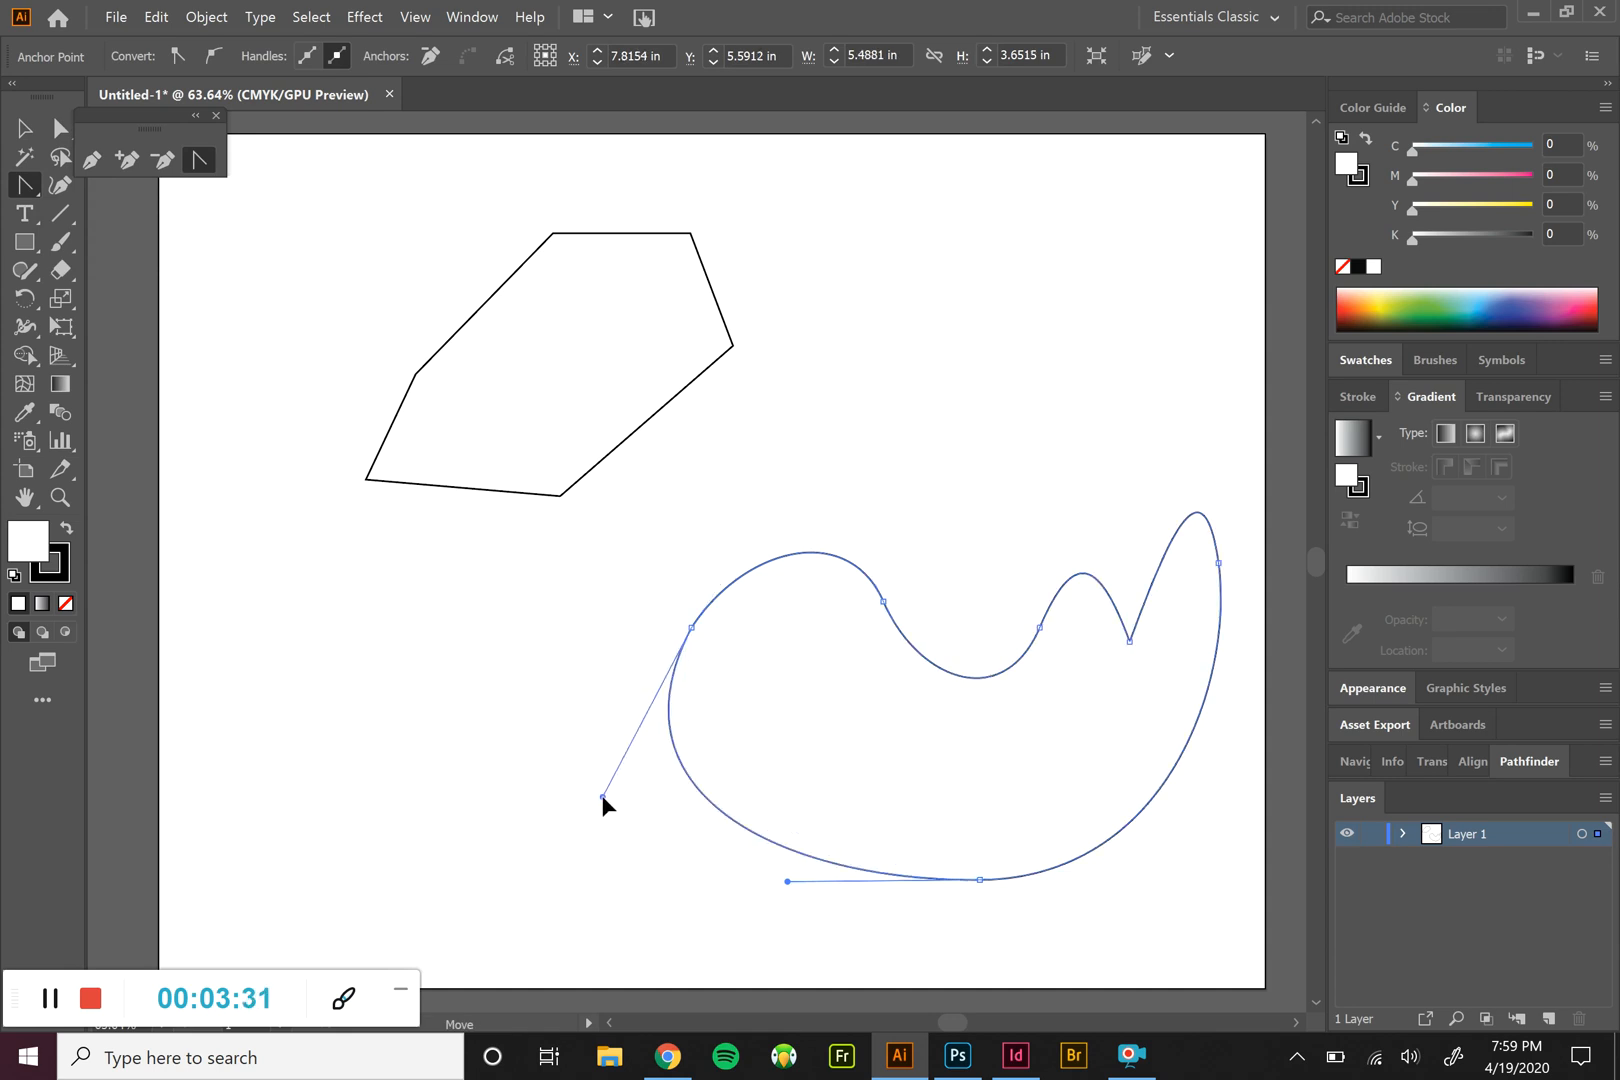
pyautogui.moveTo(788, 881); pyautogui.dragTo(681, 918)
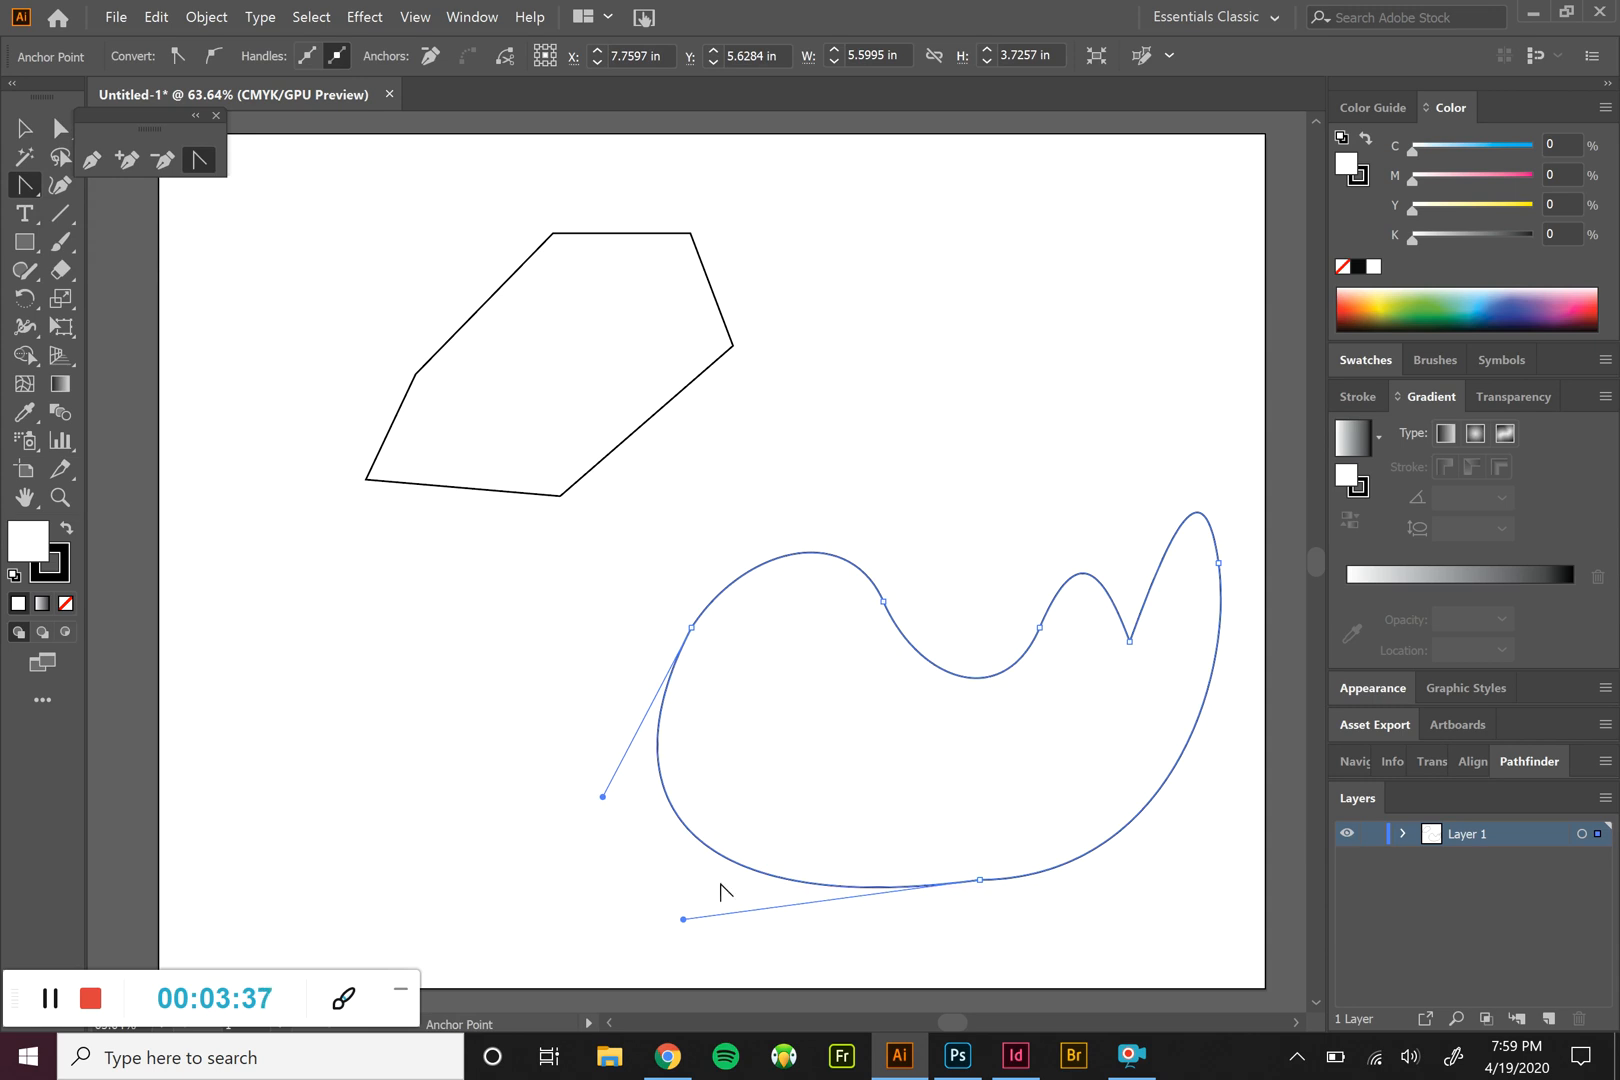
pyautogui.moveTo(603, 797); pyautogui.dragTo(794, 614)
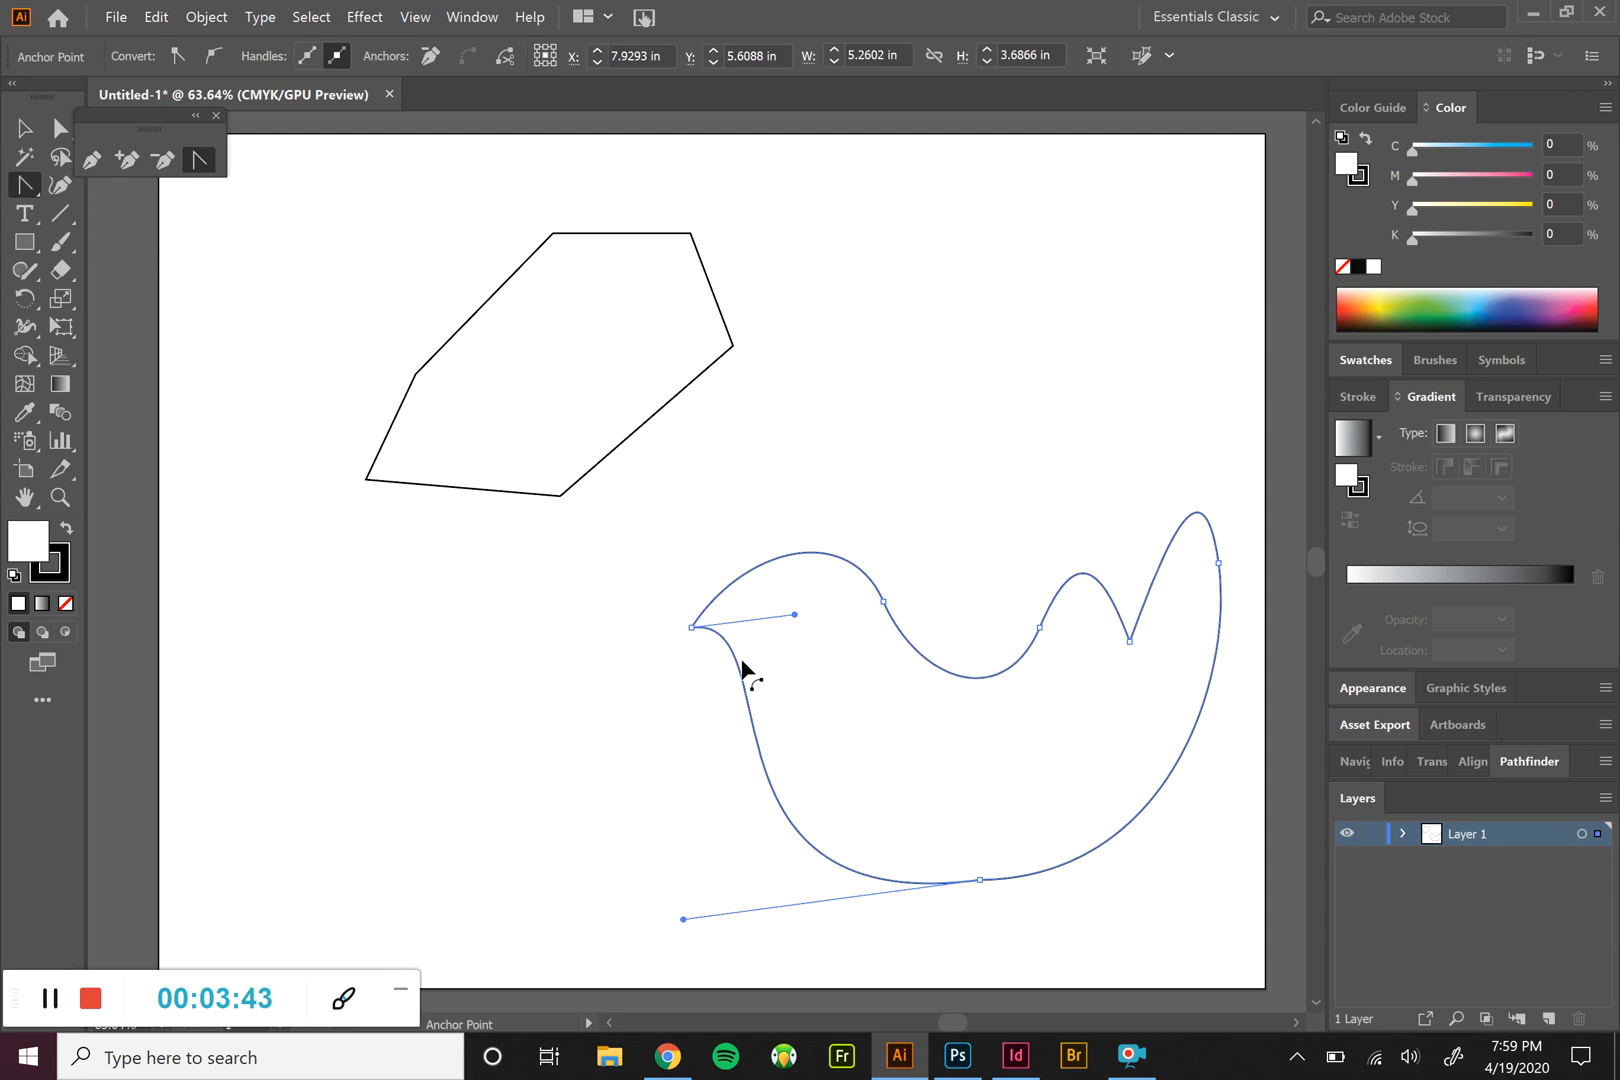
pyautogui.moveTo(683, 919); pyautogui.dragTo(1007, 825)
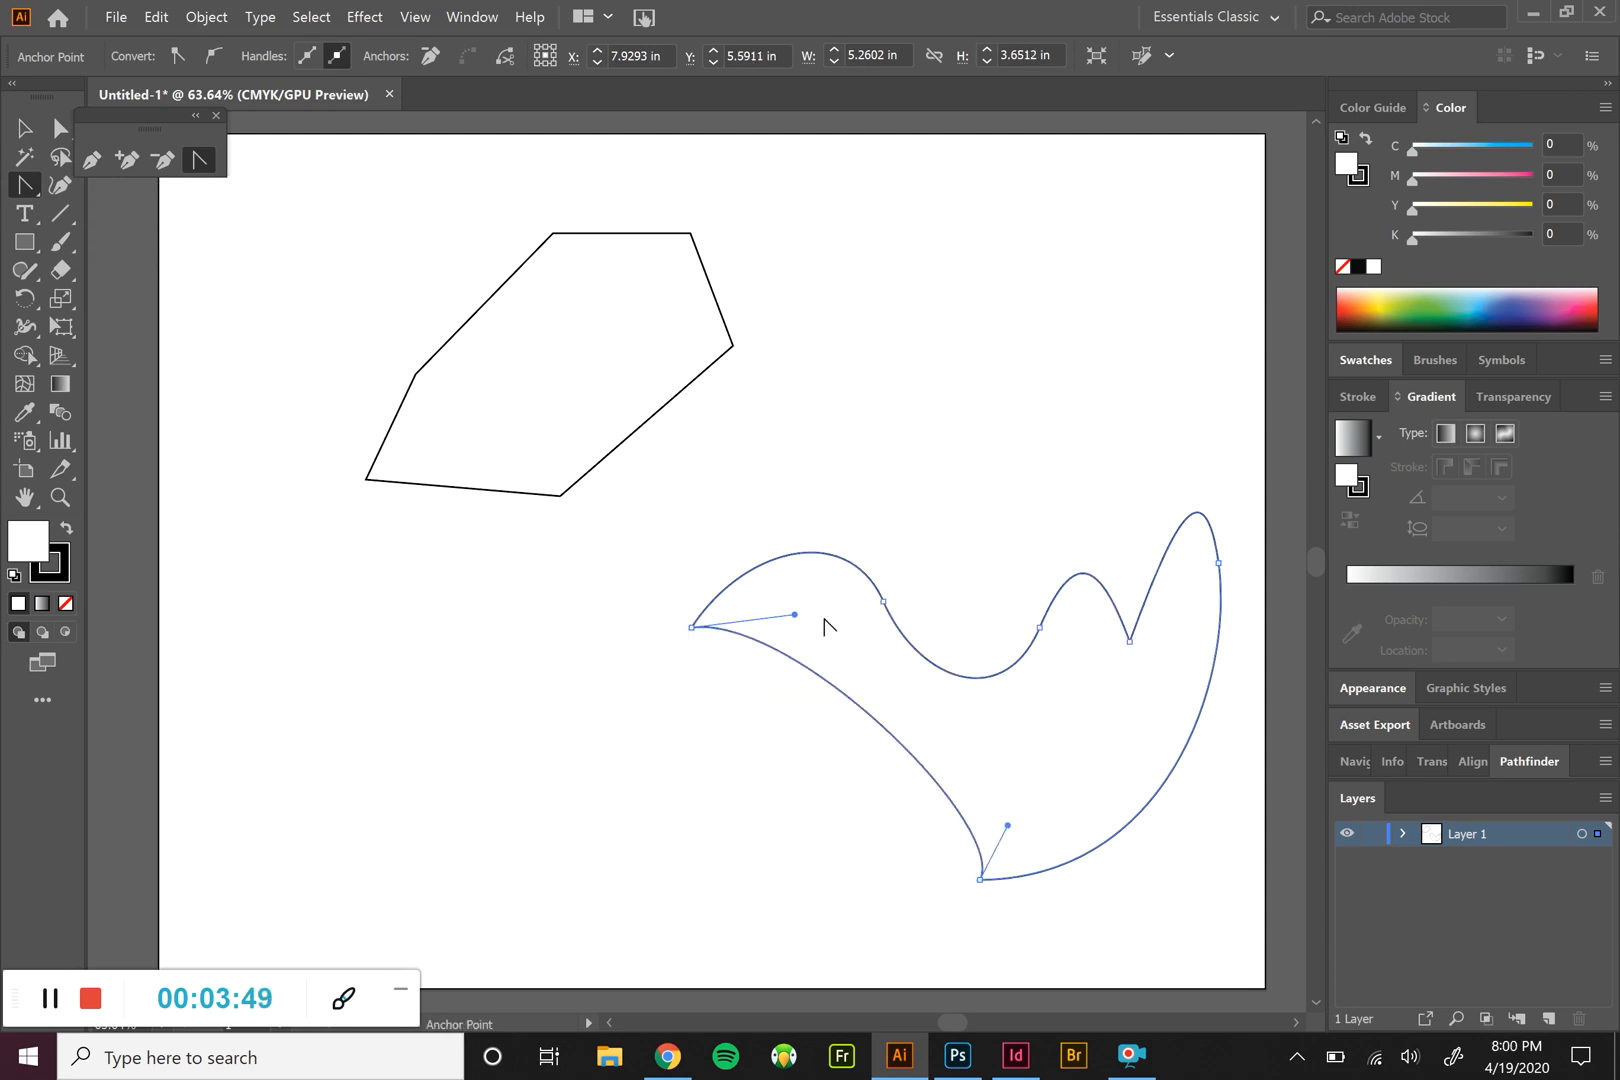
pyautogui.moveTo(794, 615); pyautogui.dragTo(266, 849)
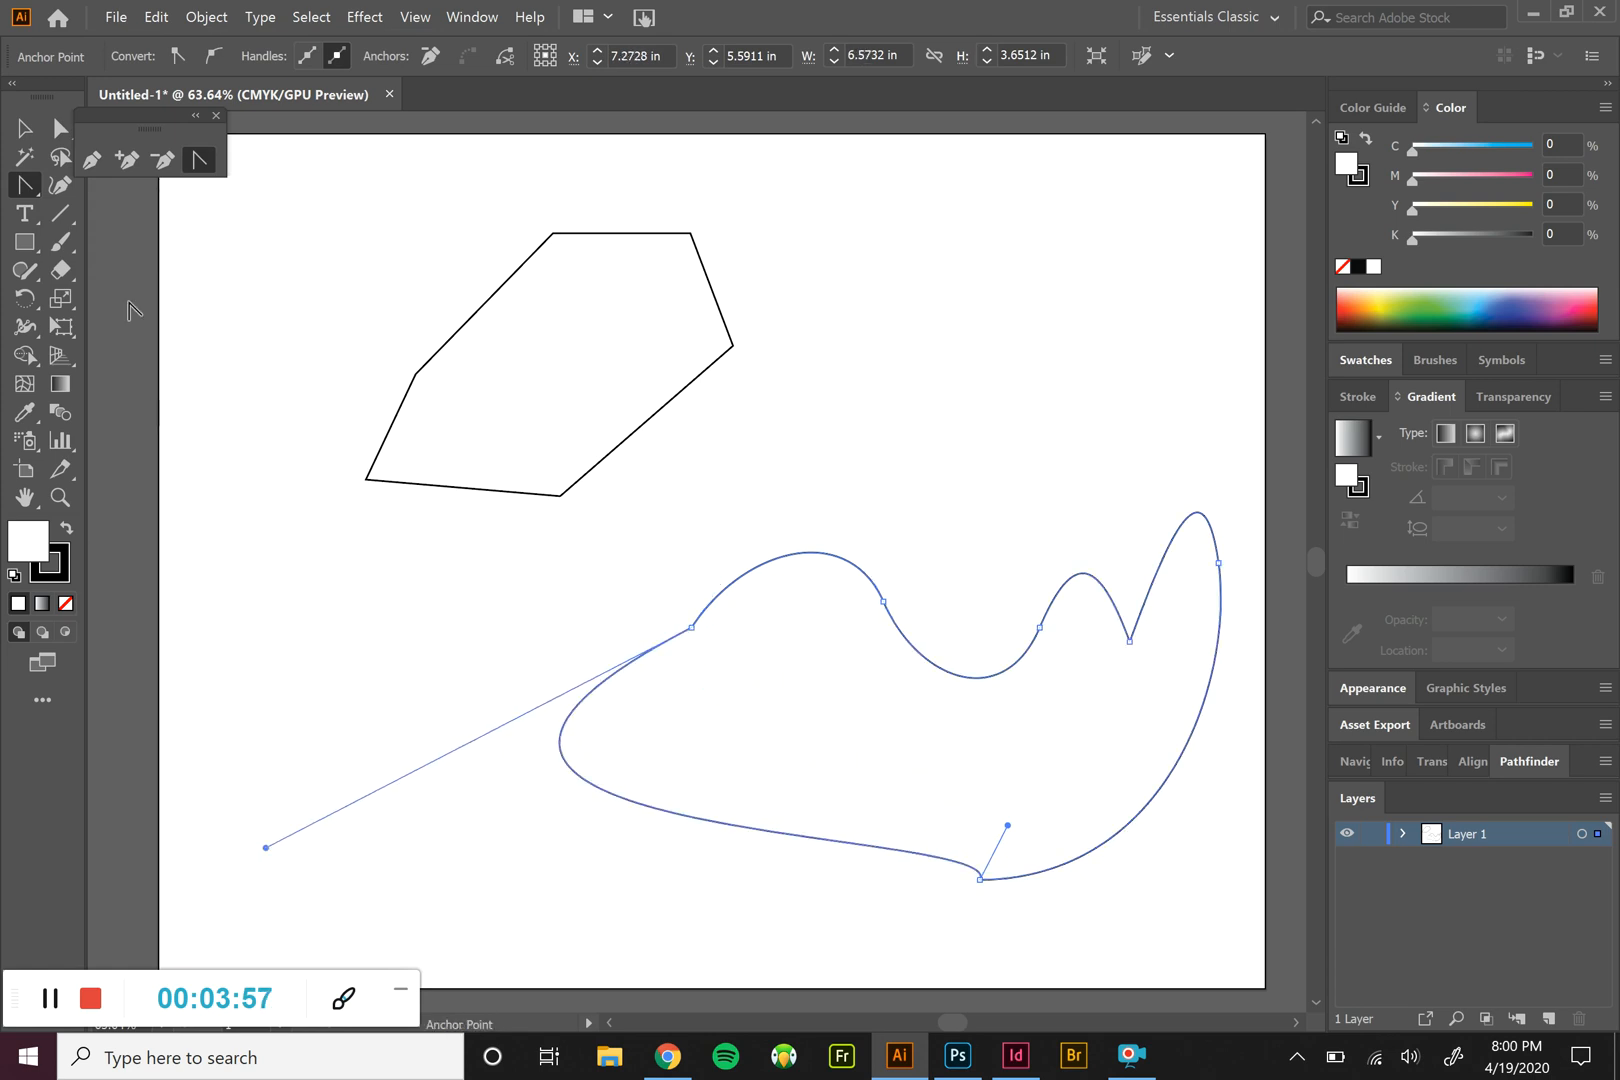
# - Draw an open curved path with four anchors to the right of the polygon using the Pen tool, and leave it unclosed and deselected
pyautogui.click(91, 160)
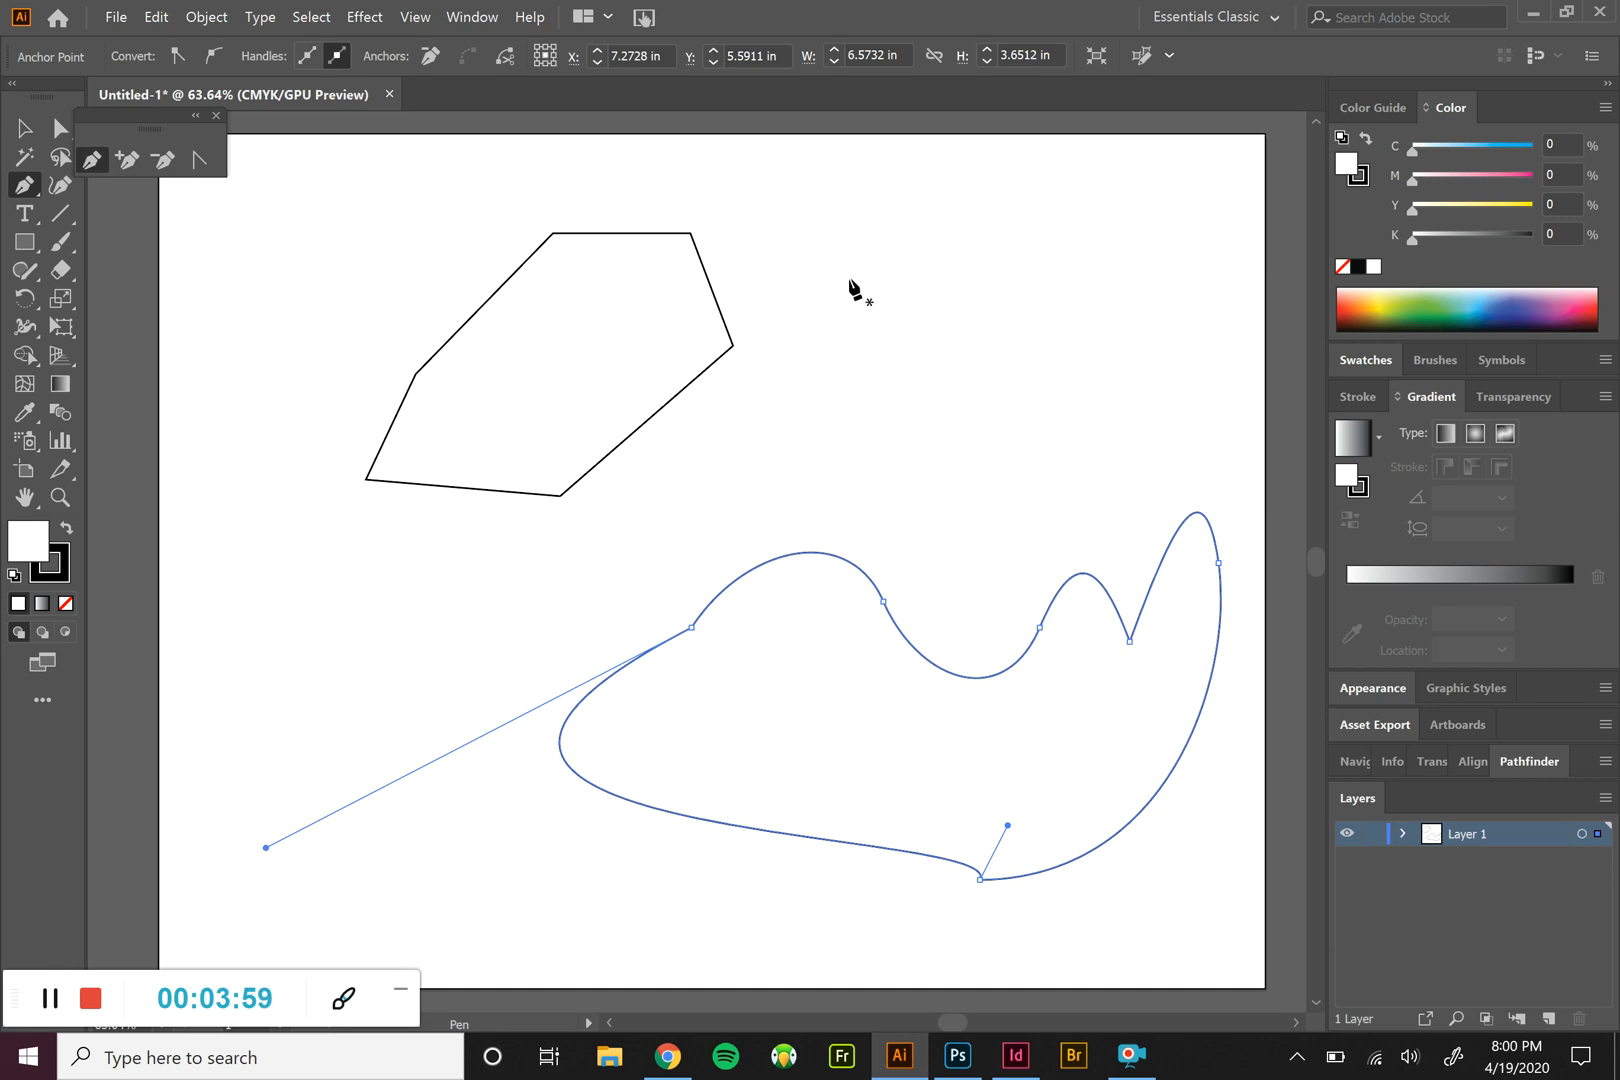
pyautogui.moveTo(765, 253); pyautogui.dragTo(808, 230)
pyautogui.moveTo(905, 262); pyautogui.dragTo(938, 317)
pyautogui.moveTo(1023, 350); pyautogui.dragTo(1082, 474)
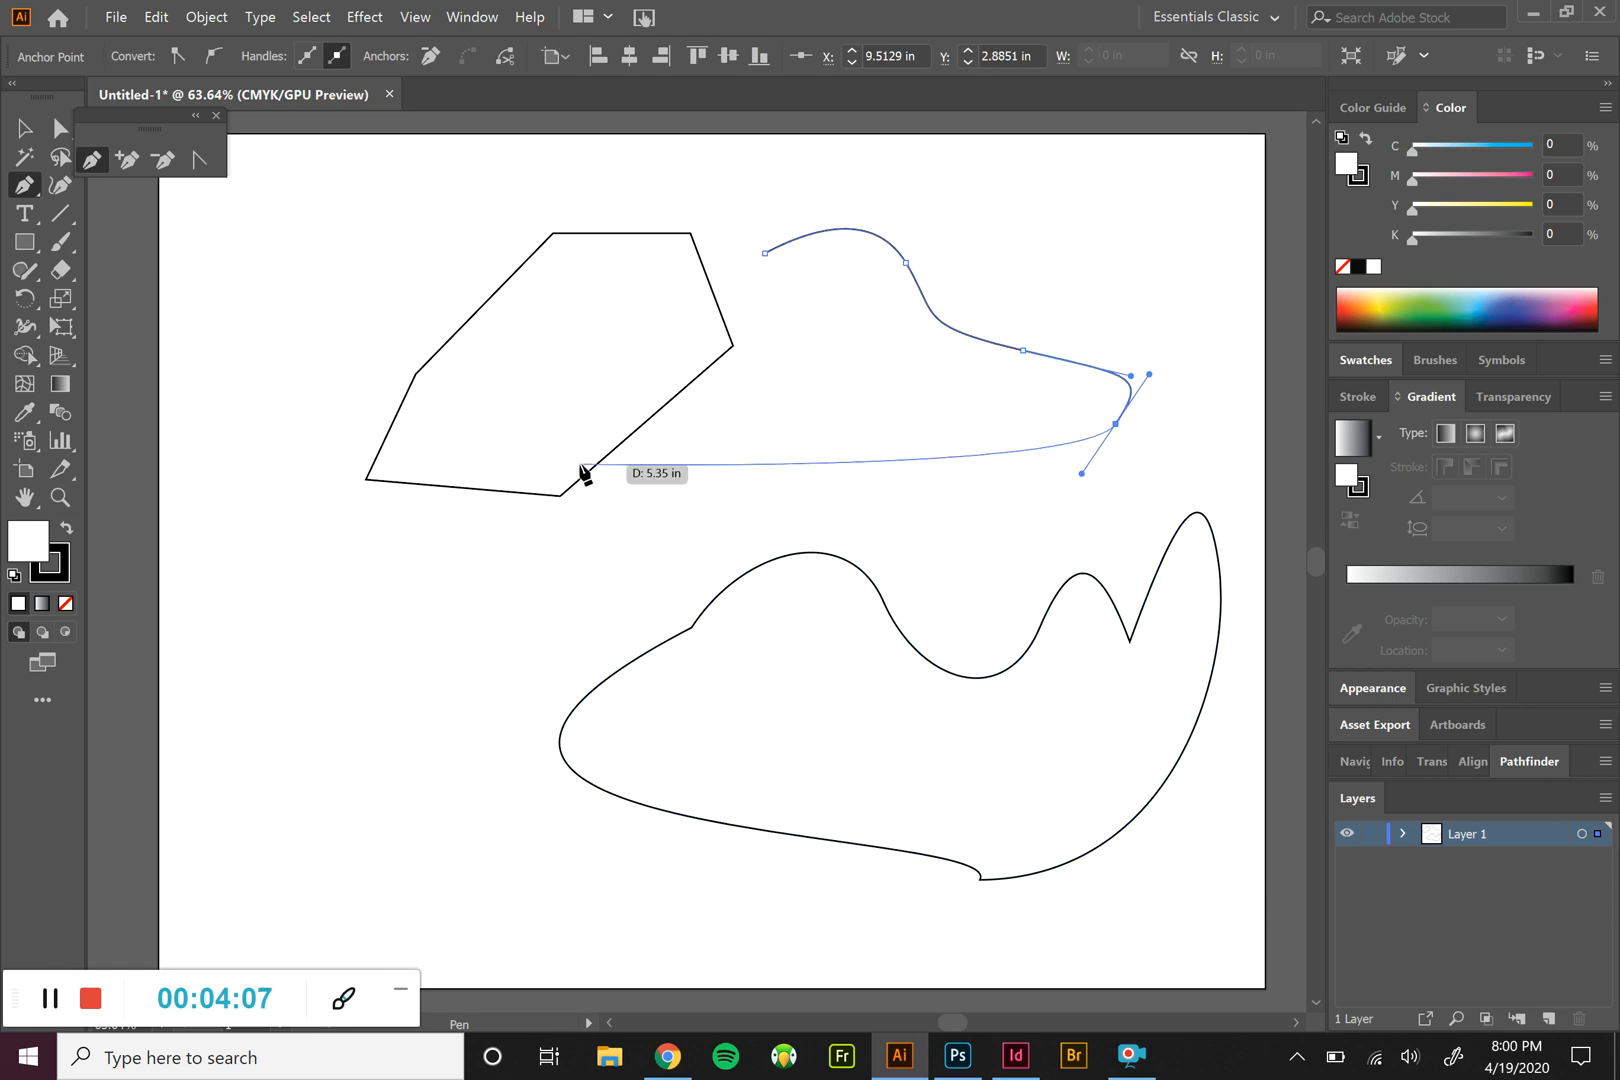
pyautogui.click(25, 128)
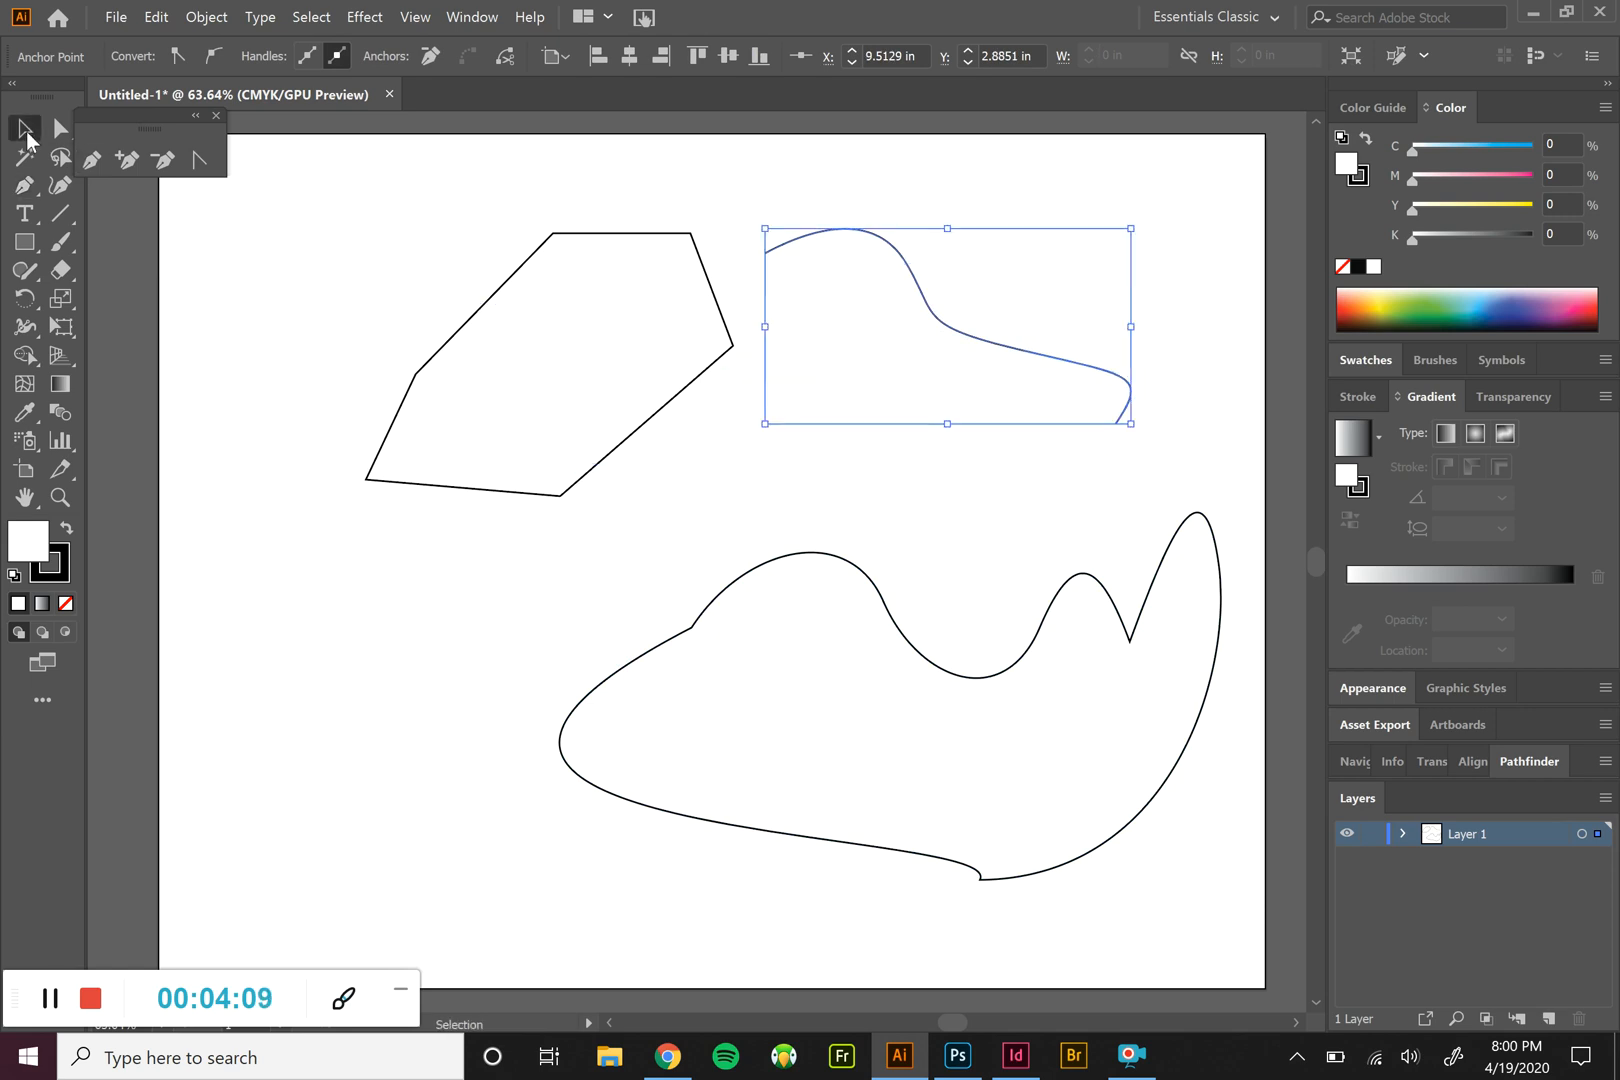
pyautogui.click(333, 586)
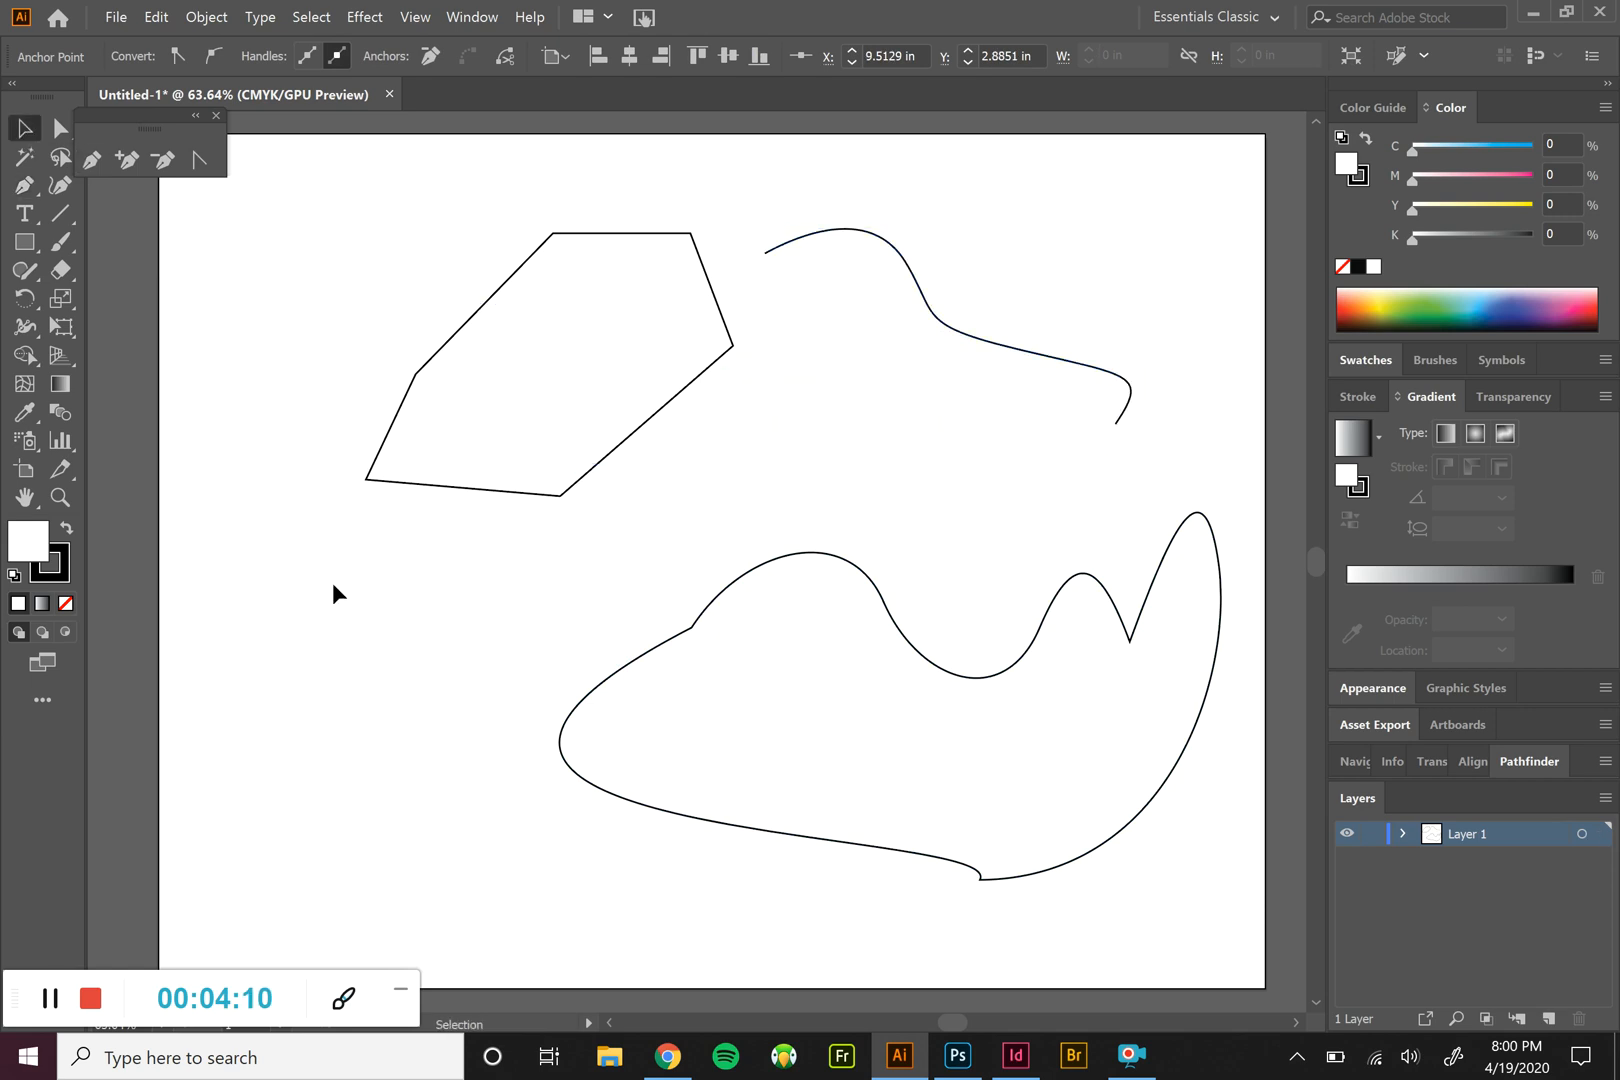
# - Continue the open path from its upper-left endpoint around to its other end to close it, and add an anchor point at the dip
pyautogui.click(948, 328)
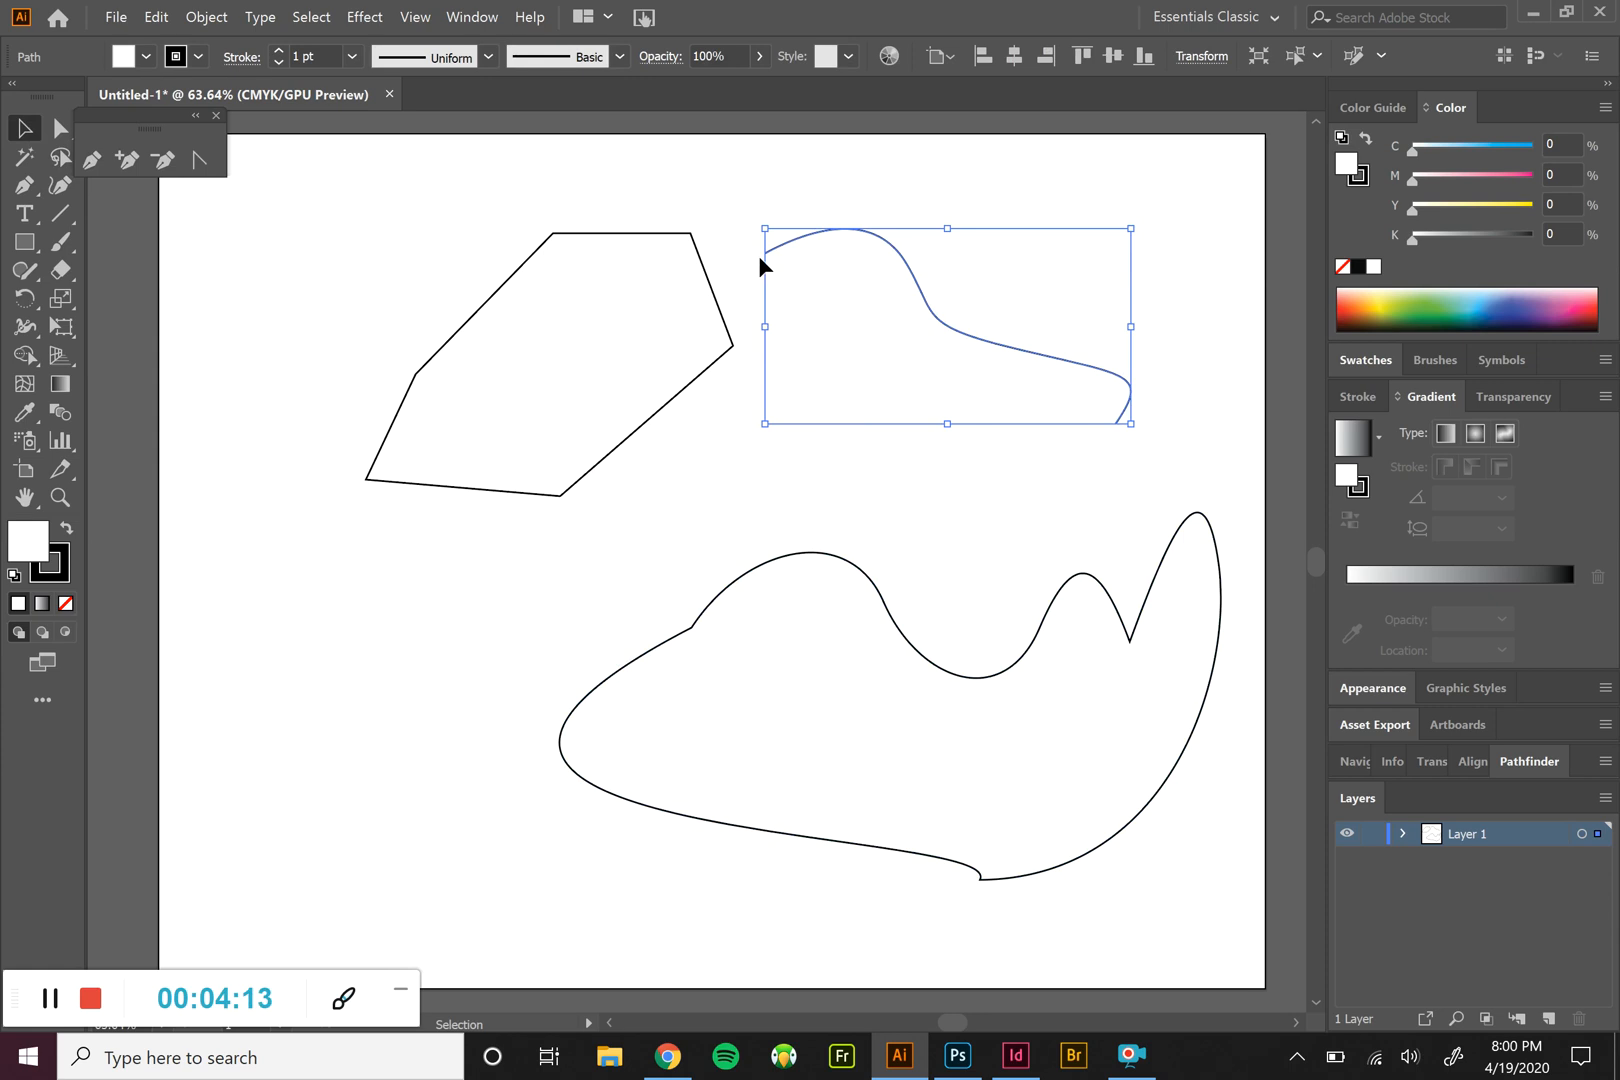
pyautogui.click(95, 163)
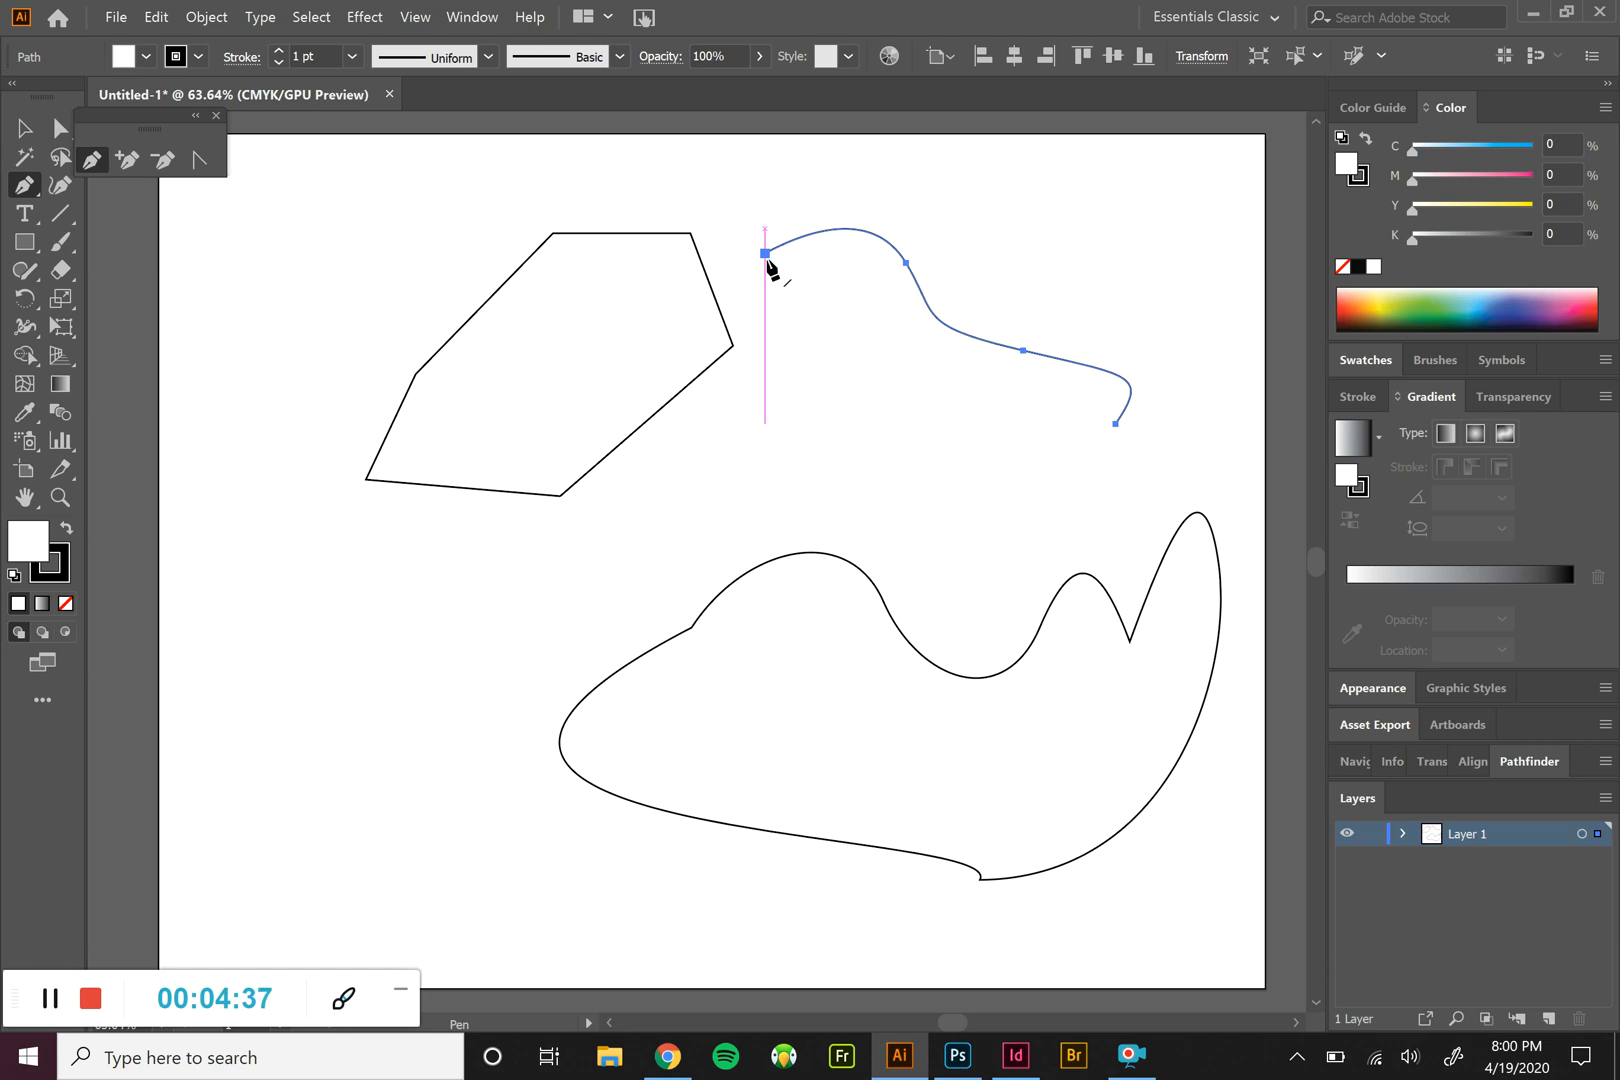
pyautogui.moveTo(765, 255); pyautogui.dragTo(680, 350)
pyautogui.moveTo(794, 448); pyautogui.dragTo(1114, 425)
pyautogui.click(1115, 423)
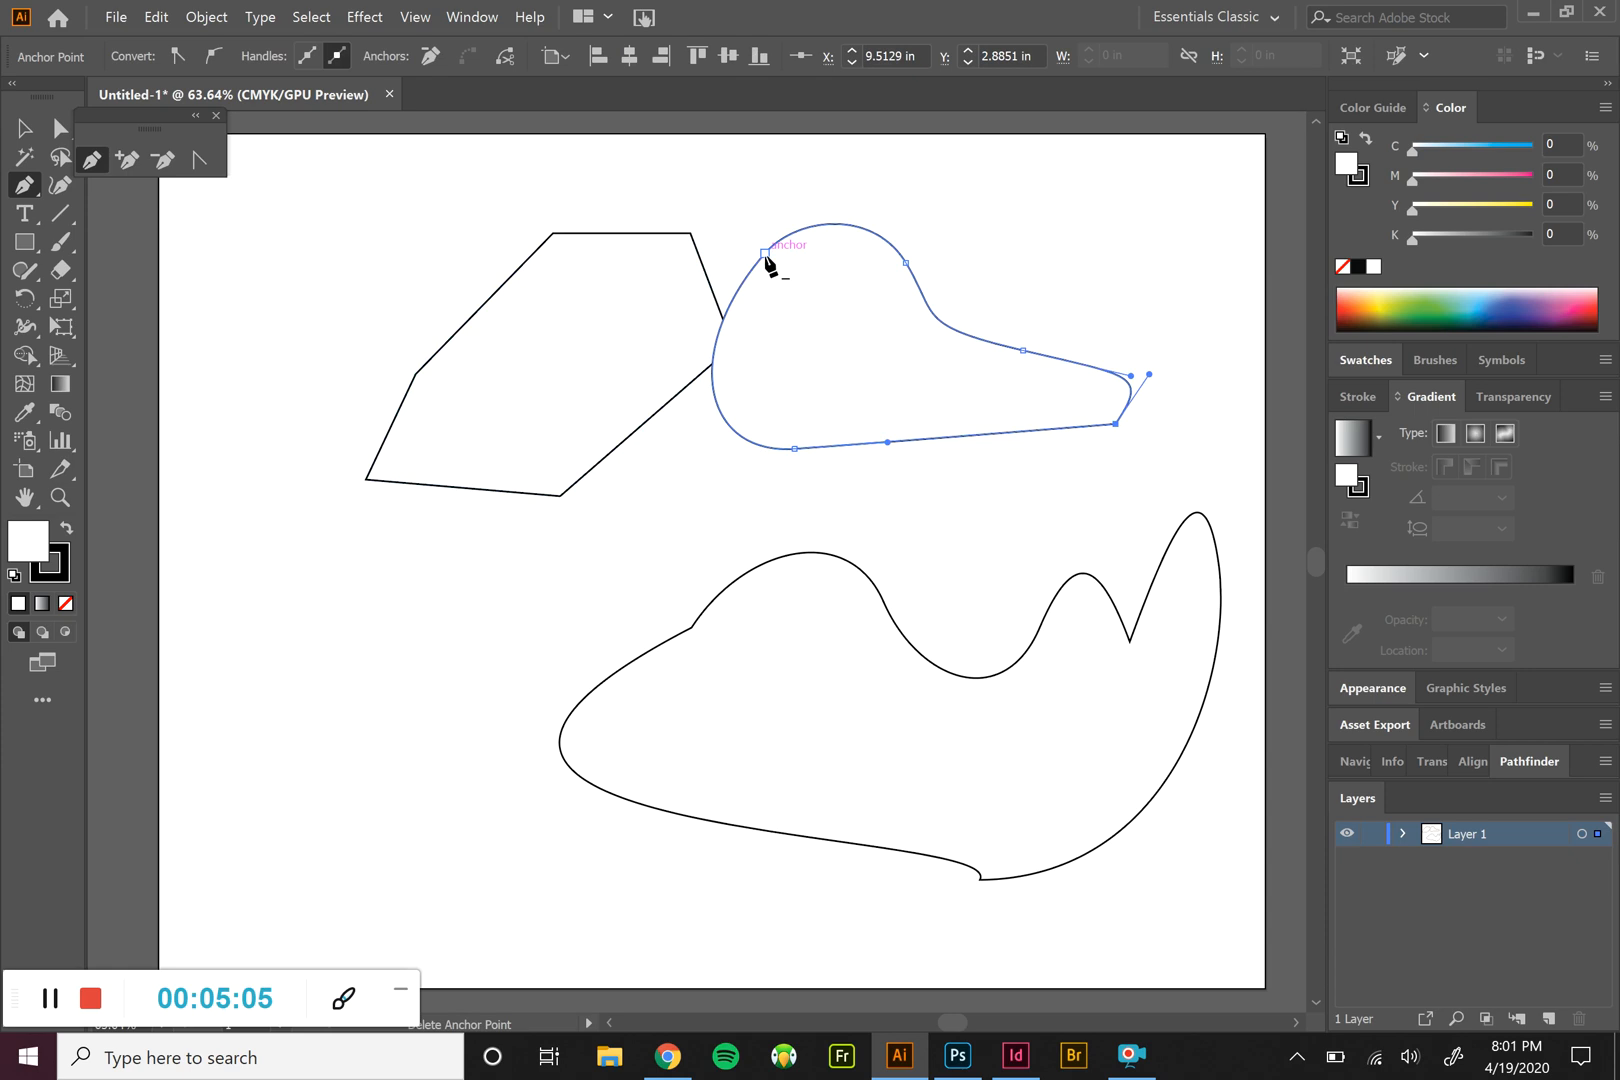
pyautogui.click(940, 321)
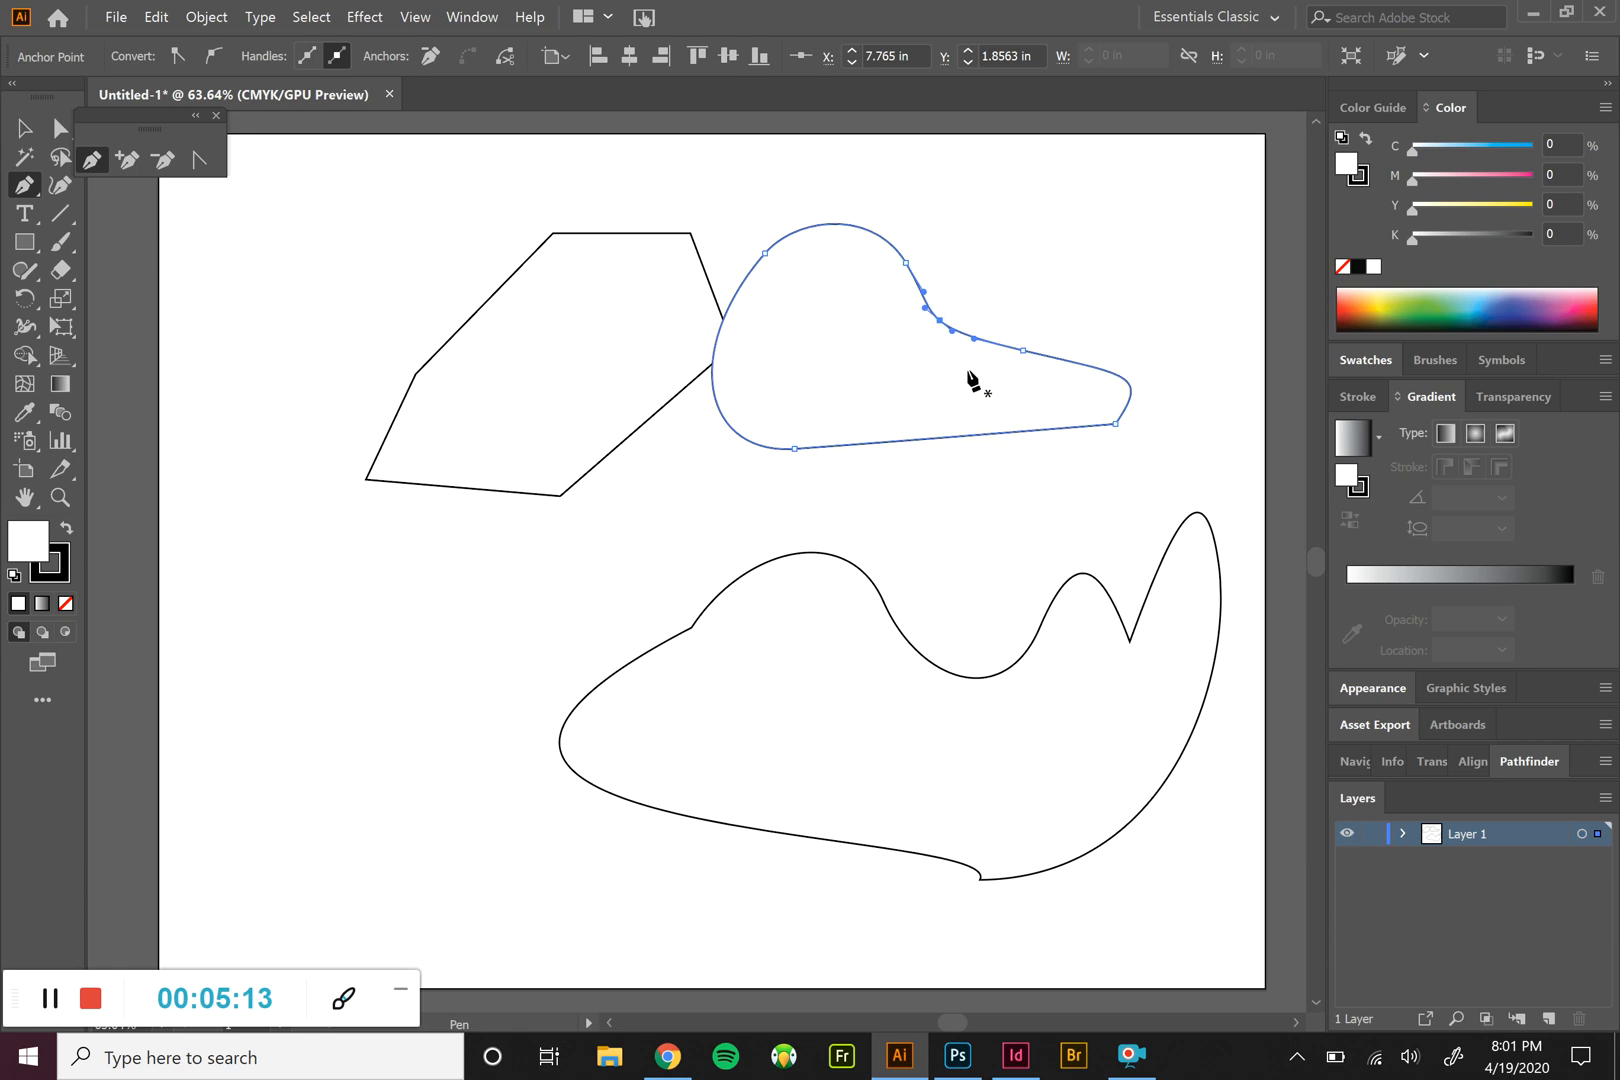